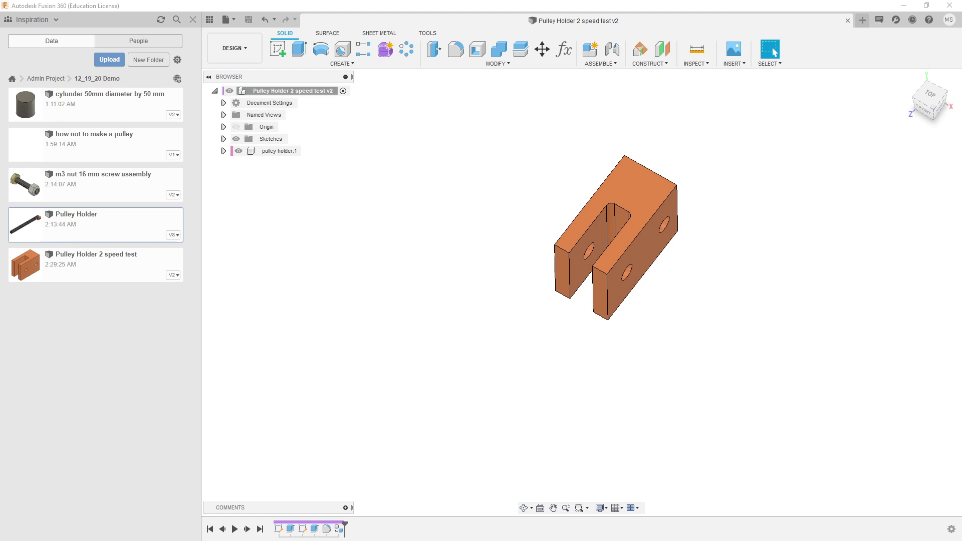
Dock the Fusion 360 window to one half of the screen so it sits beside the browser
click(176, 21)
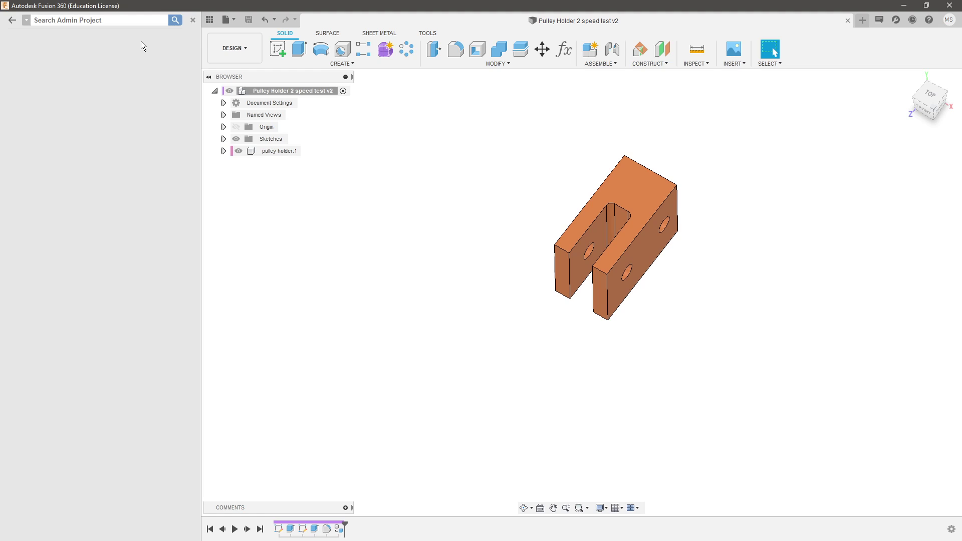
click(18, 23)
drag(304, 5, 305, 26)
key(super+Left)
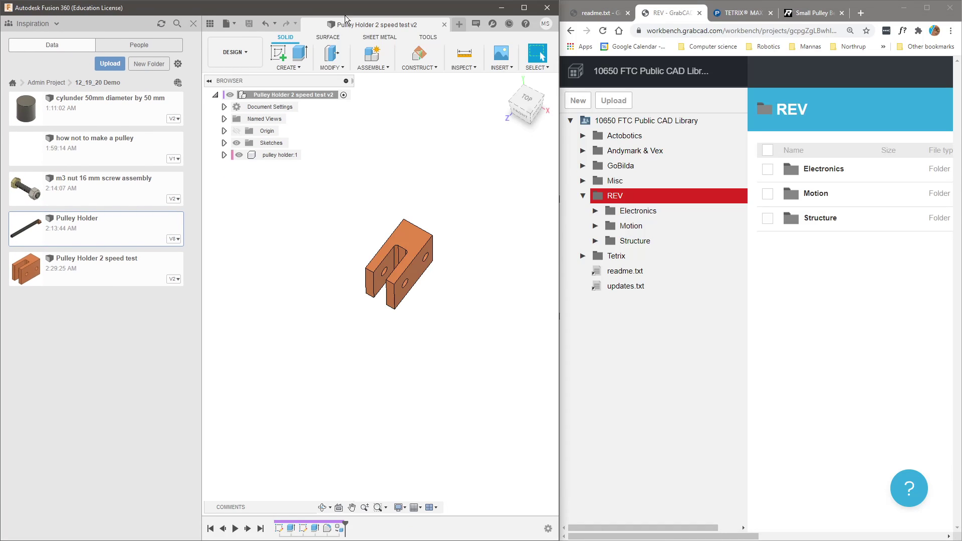
Download the REV-41-1368 STEP file from the Small Pulley Bearings product page into the 12_18_20 CAD presentation folder
click(792, 13)
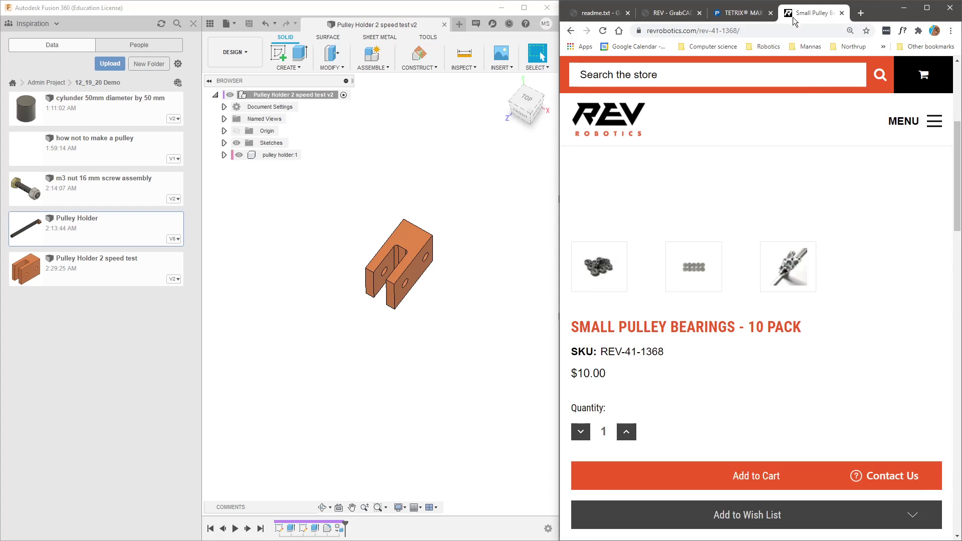
scroll(802, 90, up, 2)
scroll(767, 185, down, 2)
scroll(766, 176, up, 3)
scroll(765, 175, down, 5)
scroll(765, 203, down, 14)
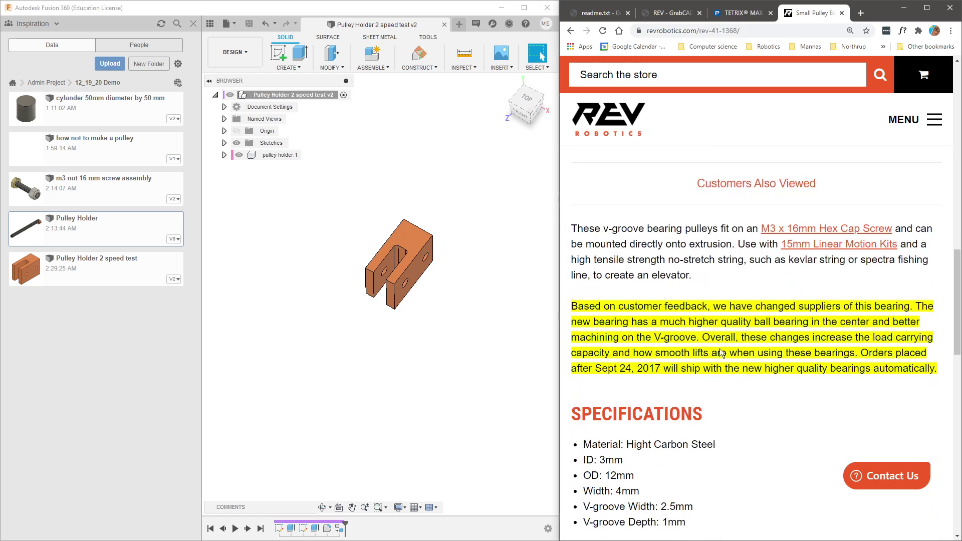
click(675, 366)
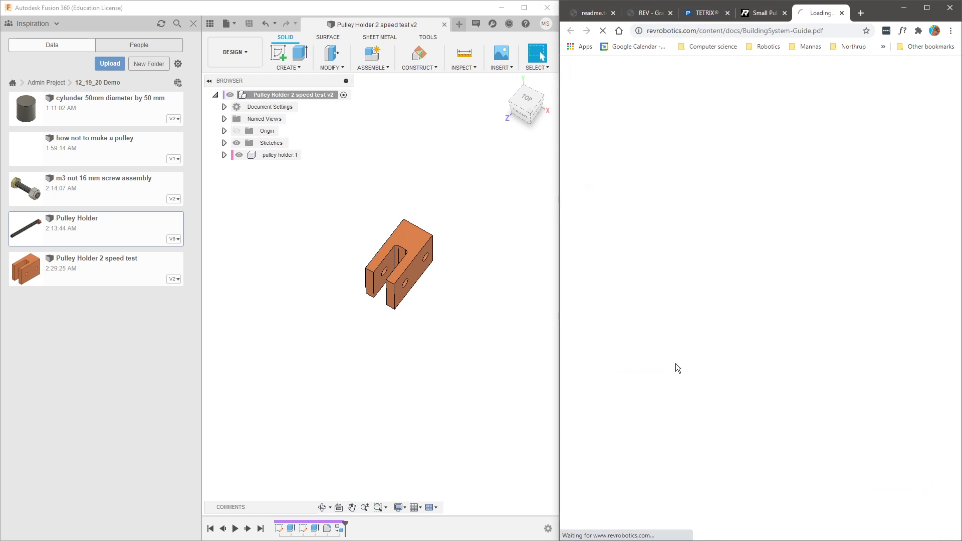
key(alt+Left)
click(682, 441)
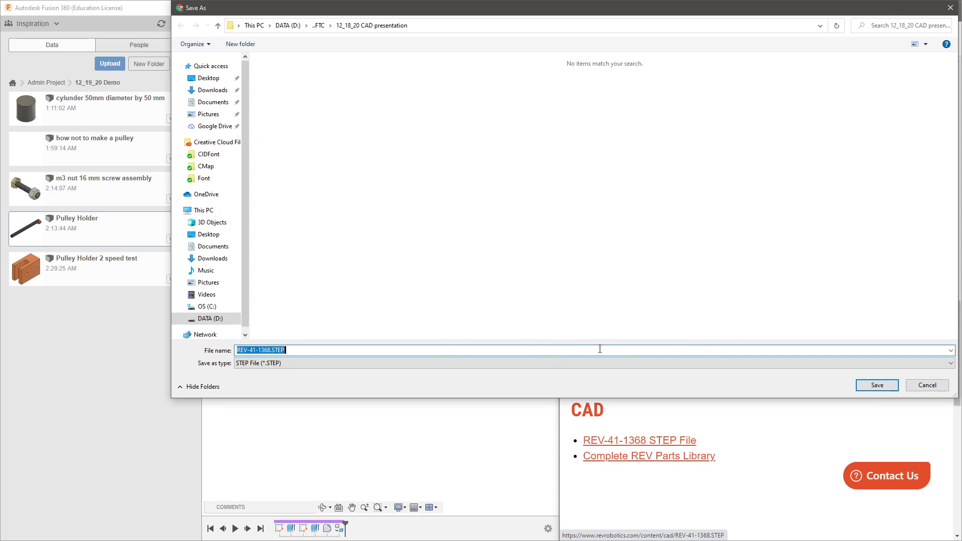
click(880, 389)
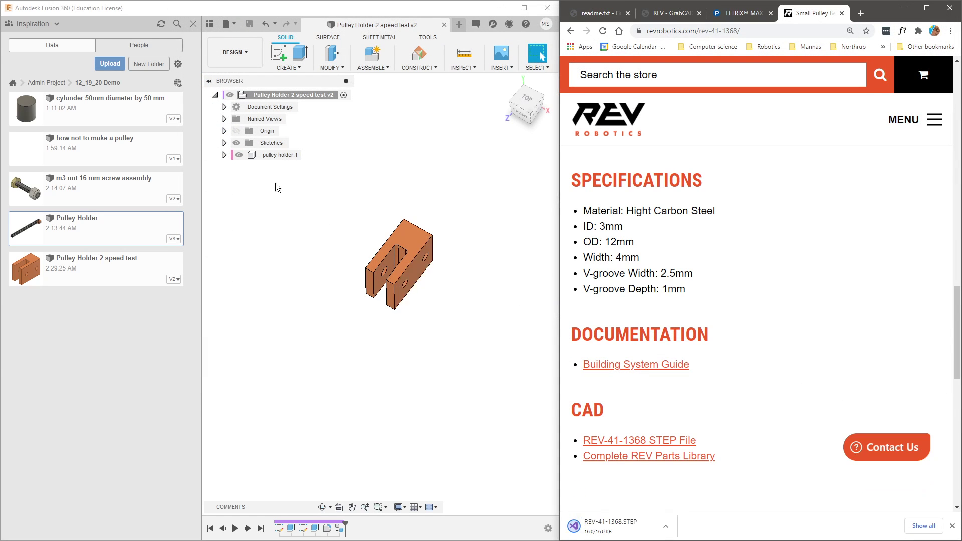
Upload the downloaded REV-41-1368.STEP to the Admin Project's 12_19_20 Demo folder in Fusion 360 and dismiss the job status
click(110, 63)
drag(610, 526, 408, 236)
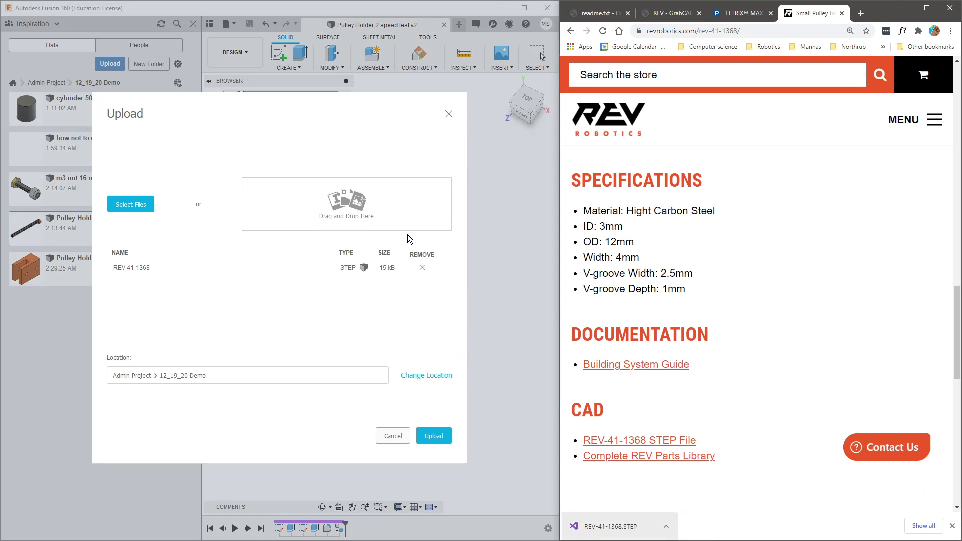
click(435, 436)
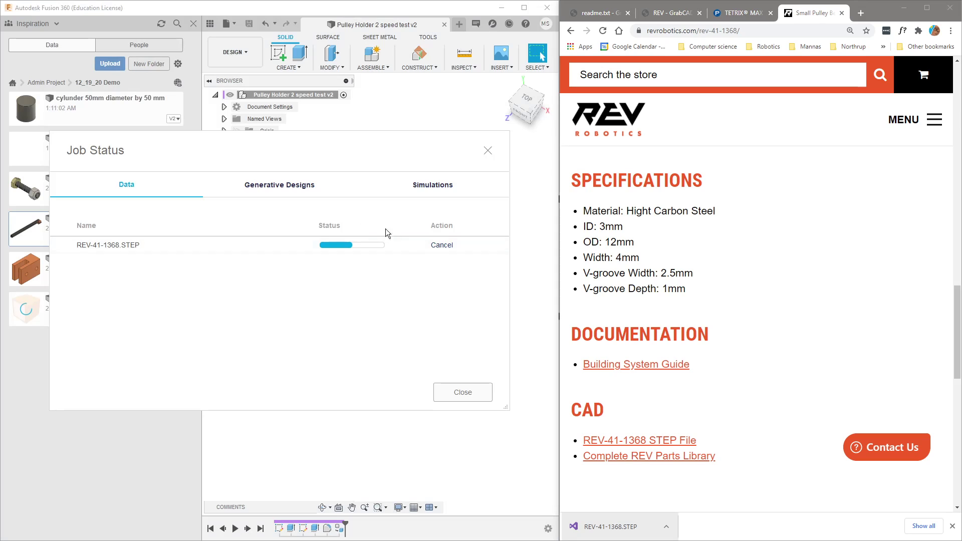
click(488, 152)
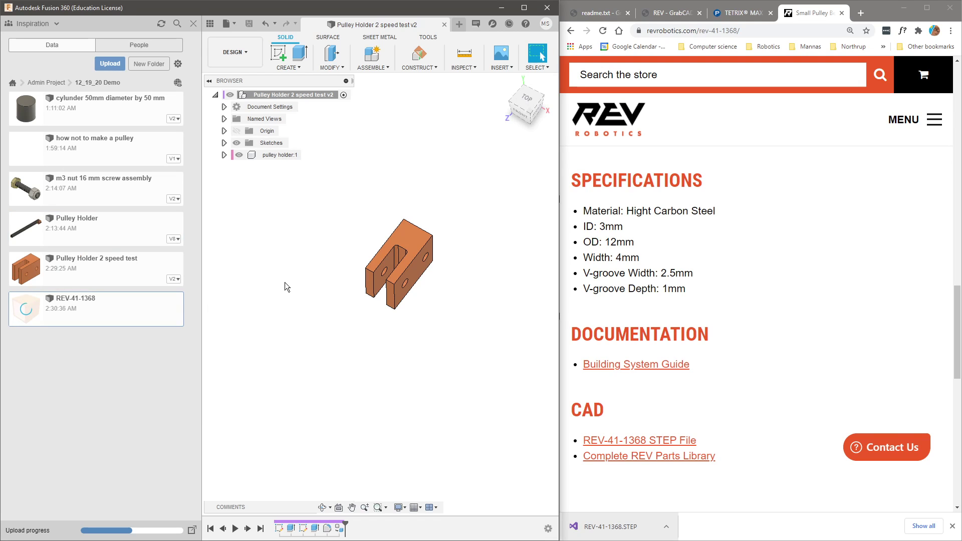
click(869, 257)
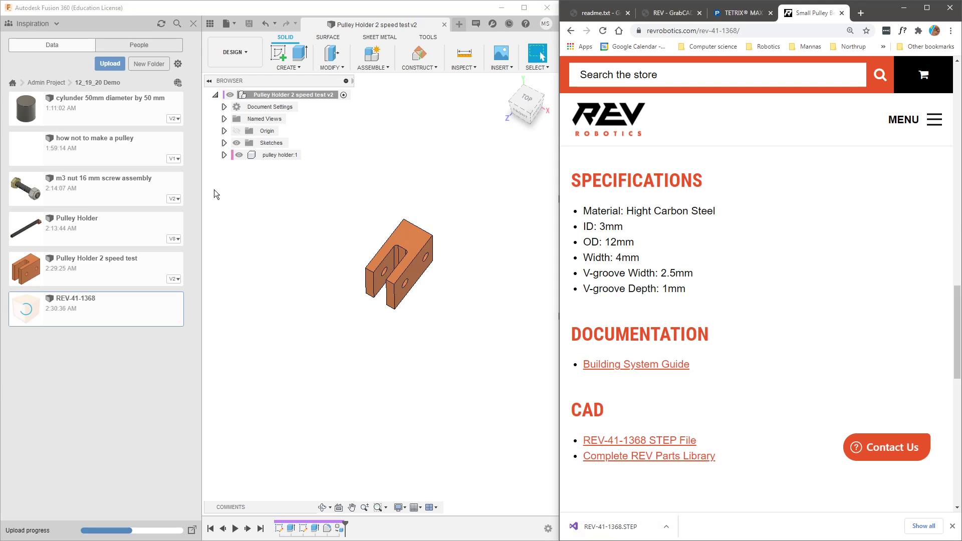
Search the Admin Project for "pulley"
click(177, 27)
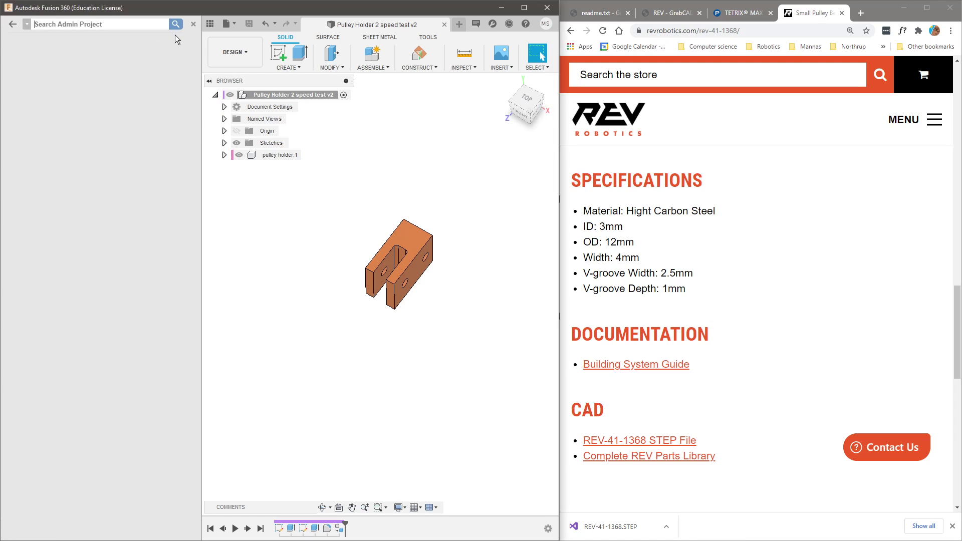
click(11, 24)
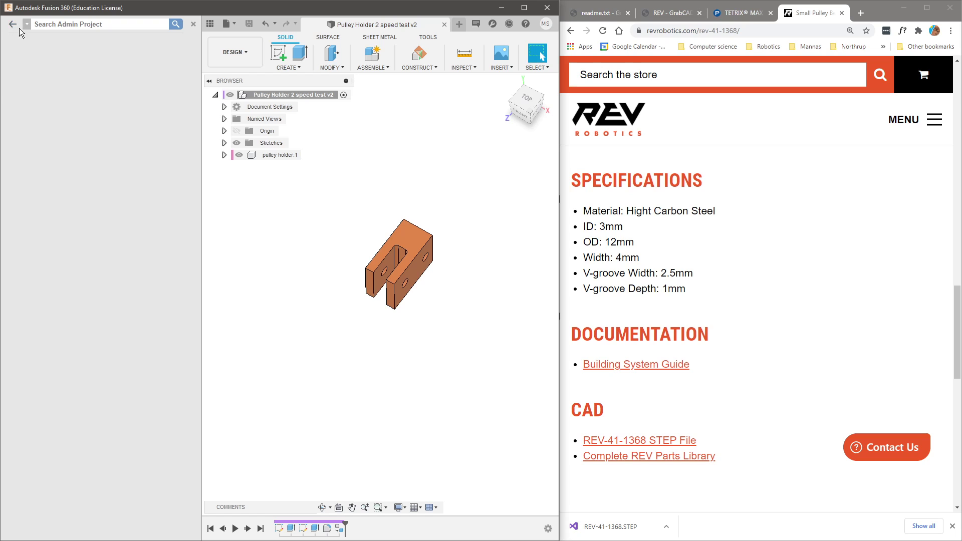
click(178, 24)
text(pulley)
click(176, 24)
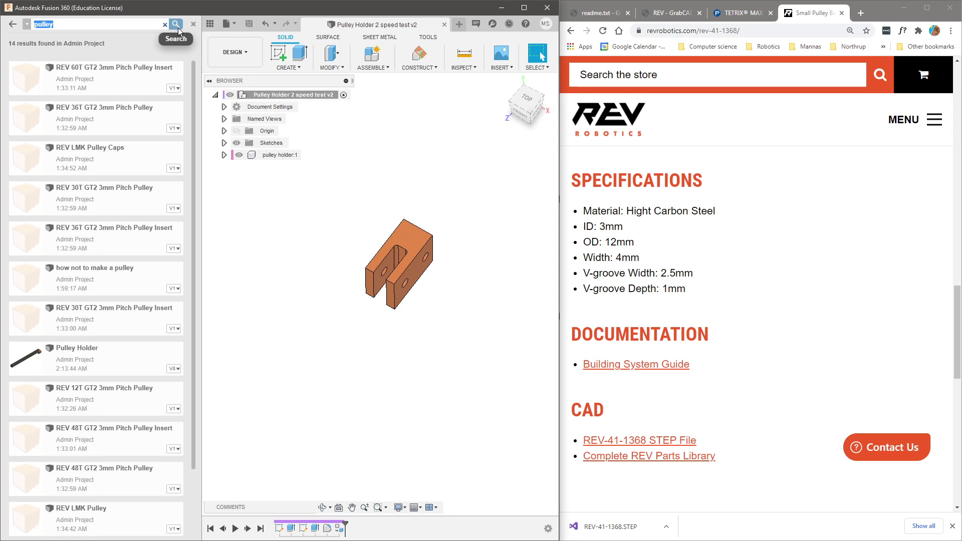
Review the photos, description and specifications on the Small Pulley Bearings page in the browser and close that page
click(751, 173)
middle_click(756, 197)
scroll(747, 126, up, 5)
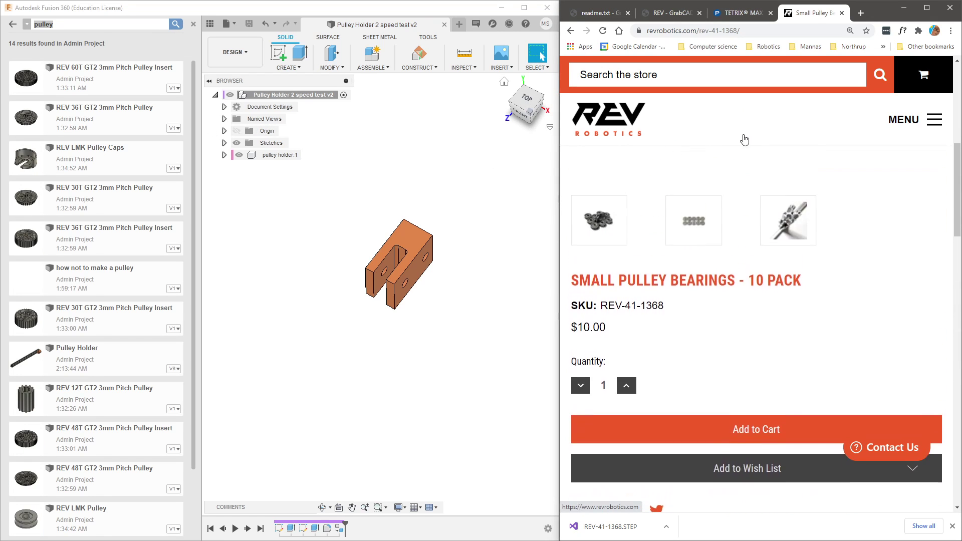
scroll(747, 150, down, 4)
scroll(742, 163, up, 4)
scroll(683, 209, up, 3)
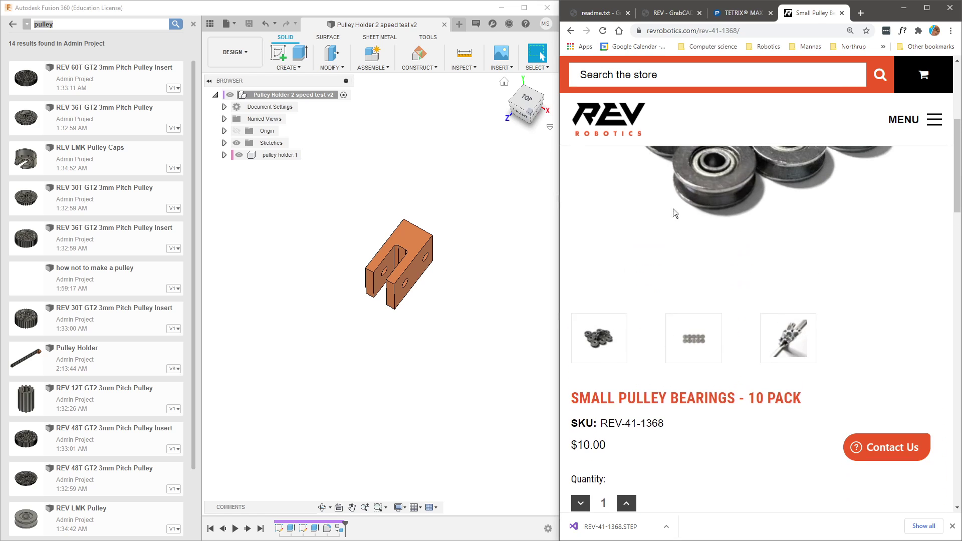
scroll(708, 186, down, 15)
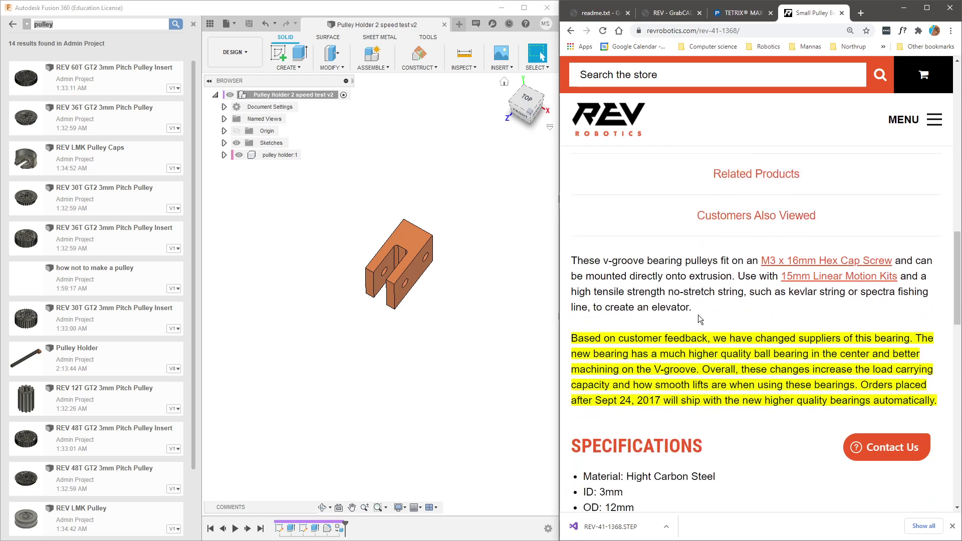
scroll(672, 401, down, 3)
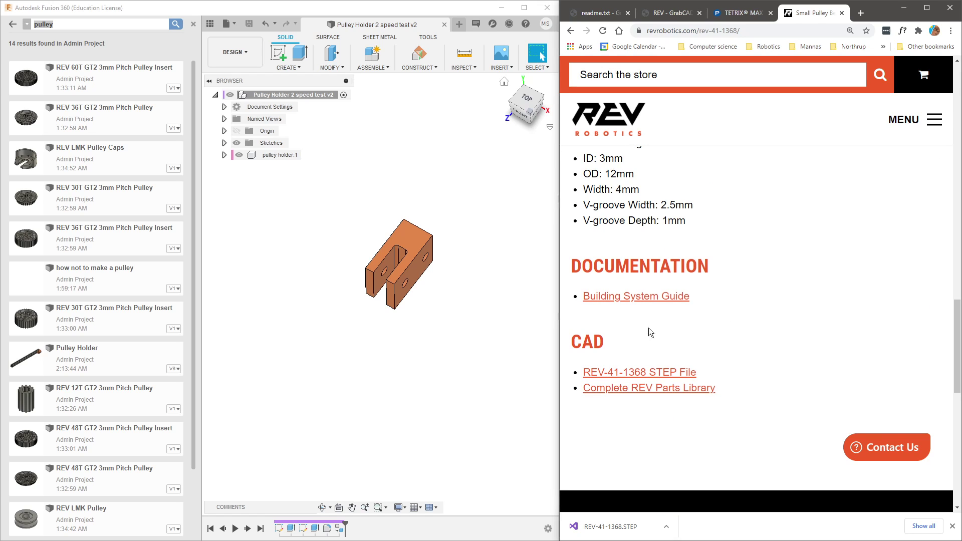
key(ctrl+w)
Insert the REV LMK Pulley from the Fusion 360 search results into the current pulley holder design at its default position
scroll(155, 473, down, 2)
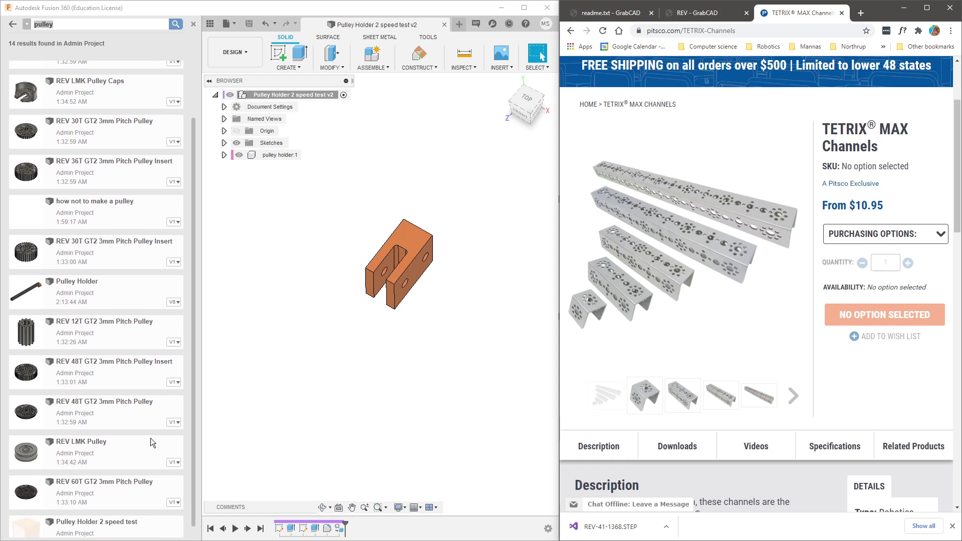
right_click(134, 454)
click(173, 434)
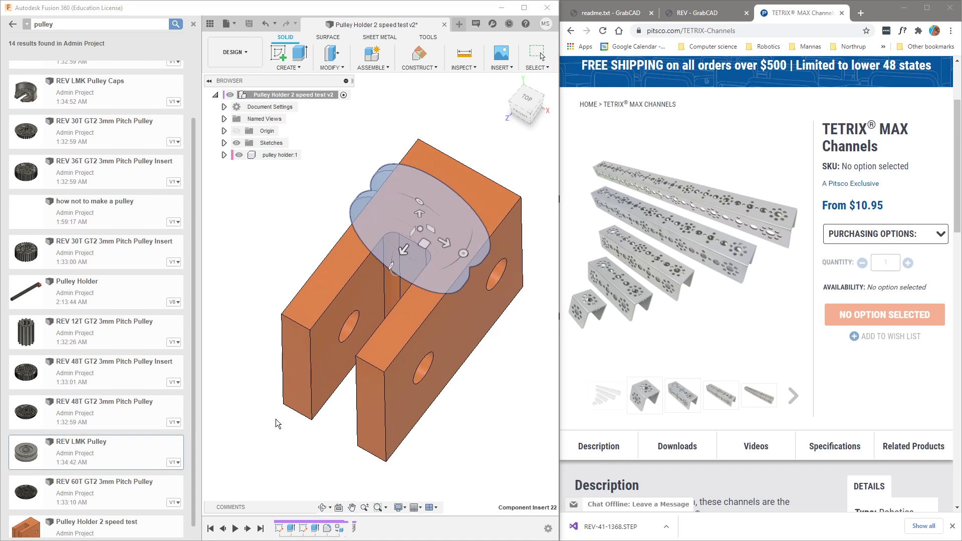
key(Return)
Joint the REV LMK Pulley's centre bore to the inner hole of the holder's slot and return to the 12_19_20 Demo folder
shift+middle_drag(304, 396, 337, 401)
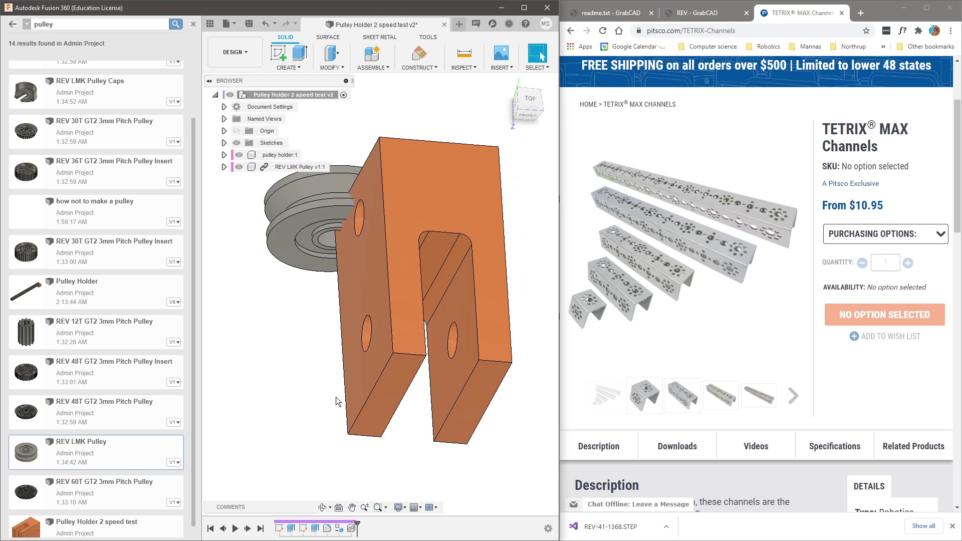
key(j)
click(331, 244)
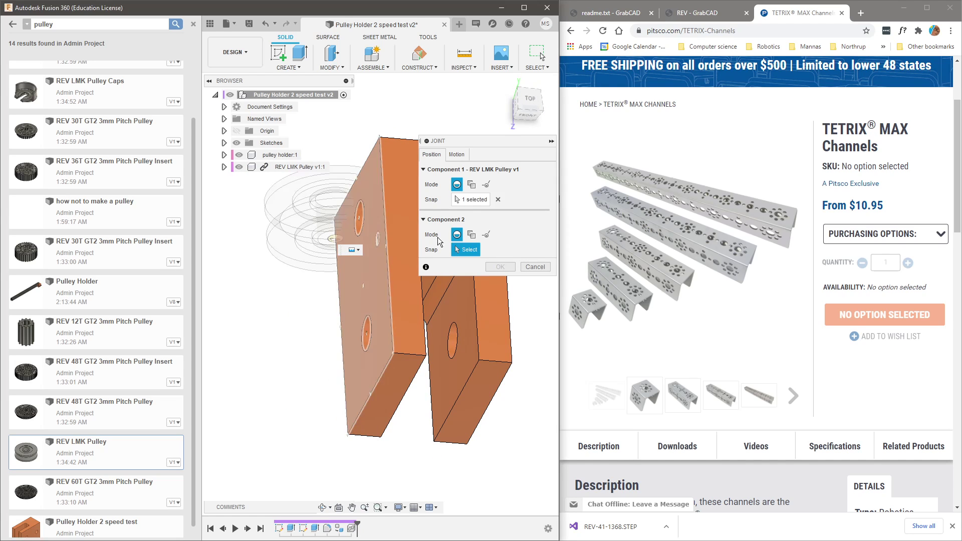
click(457, 341)
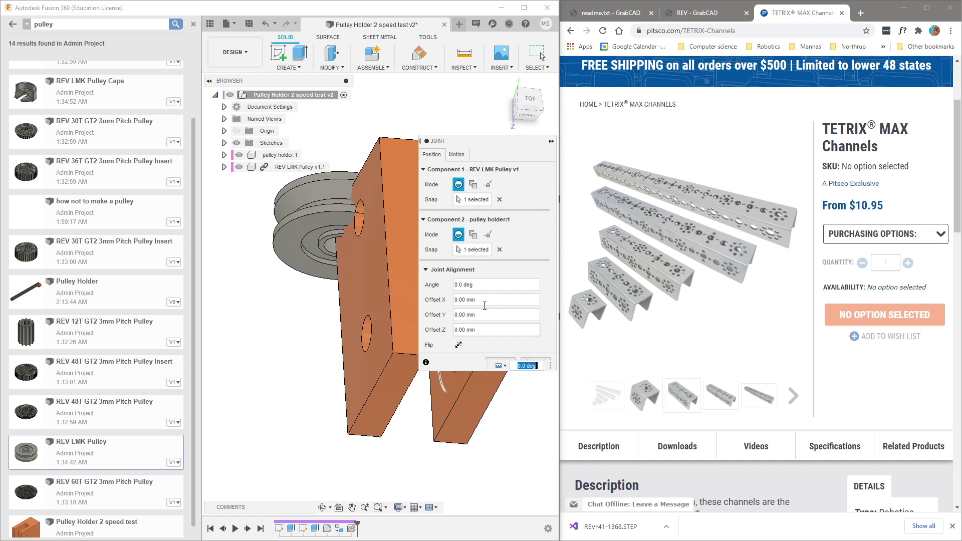
click(500, 362)
shift+middle_drag(497, 380, 432, 381)
scroll(470, 410, down, 2)
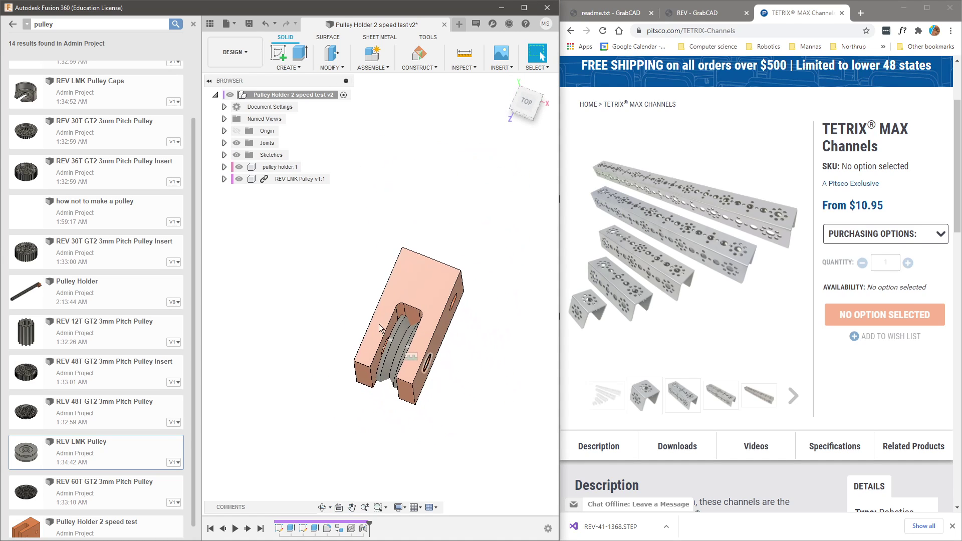
click(13, 24)
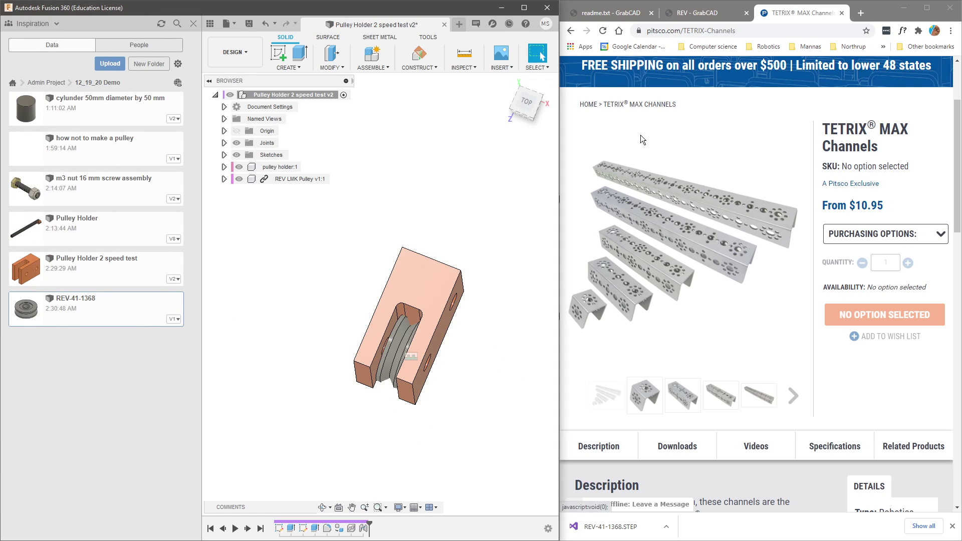
Maximize the browser and read the readme.txt of the 10650 FTC Public CAD Library, highlighting the team name in the signature
key(super+Up)
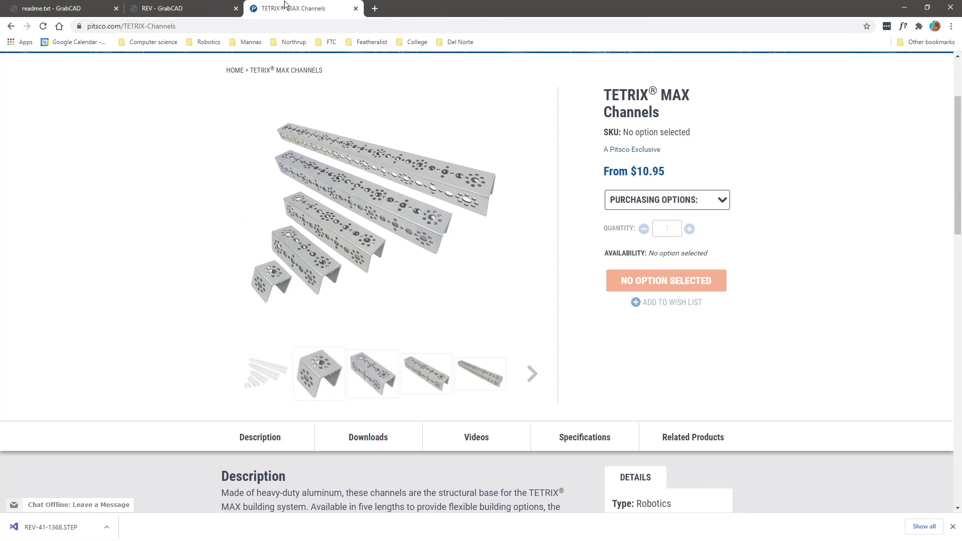
click(57, 9)
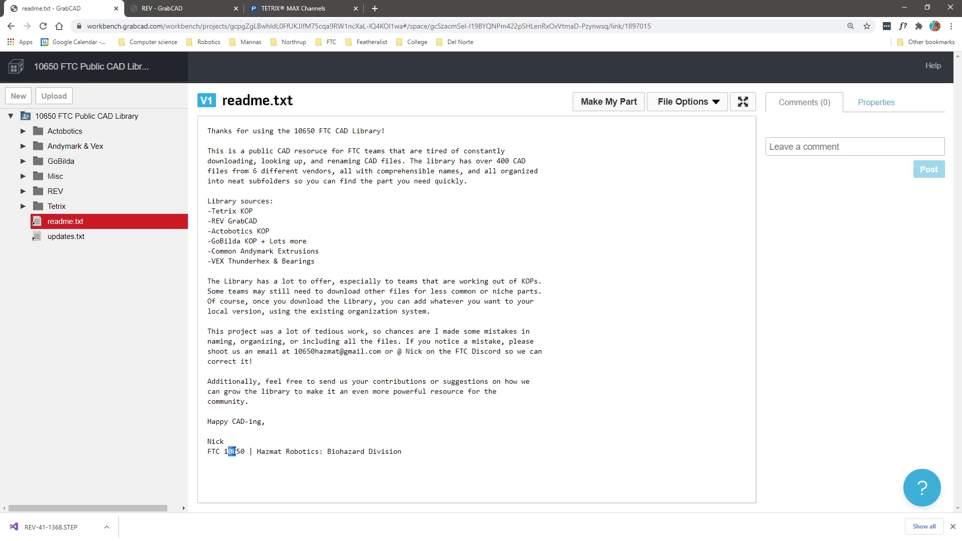
drag(271, 455, 328, 454)
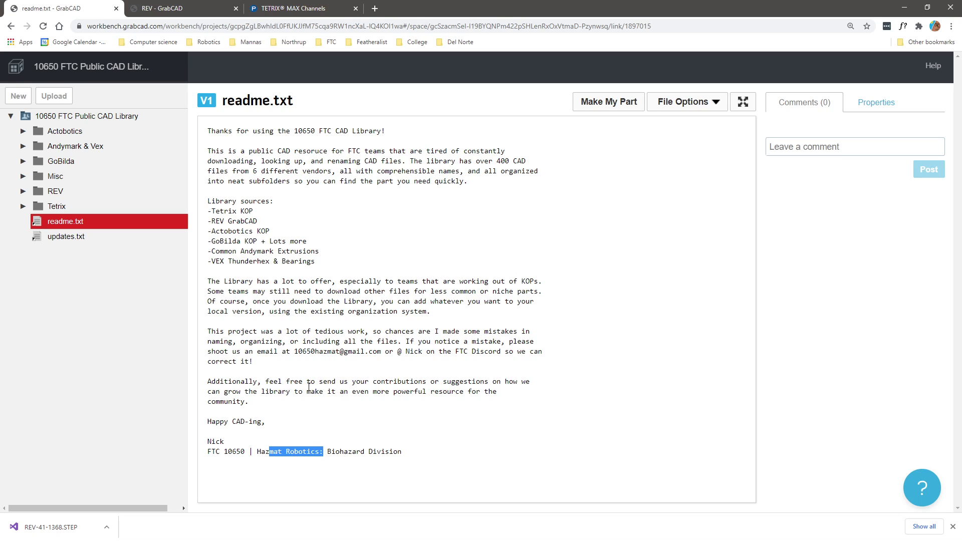
Look through the library's vendor folders from Actobotics, Andymark & Vex, GoBilda, Misc and REV to Tetrix
click(69, 133)
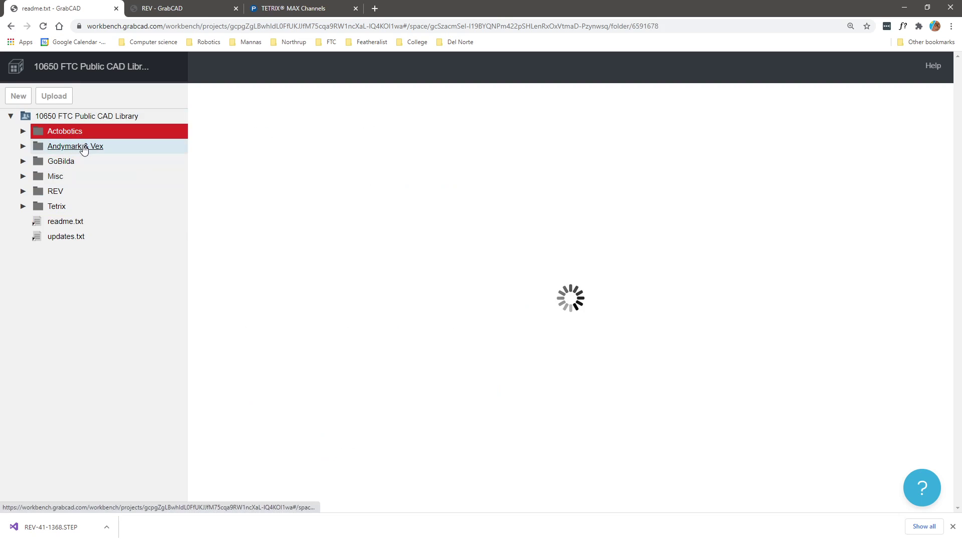
click(84, 150)
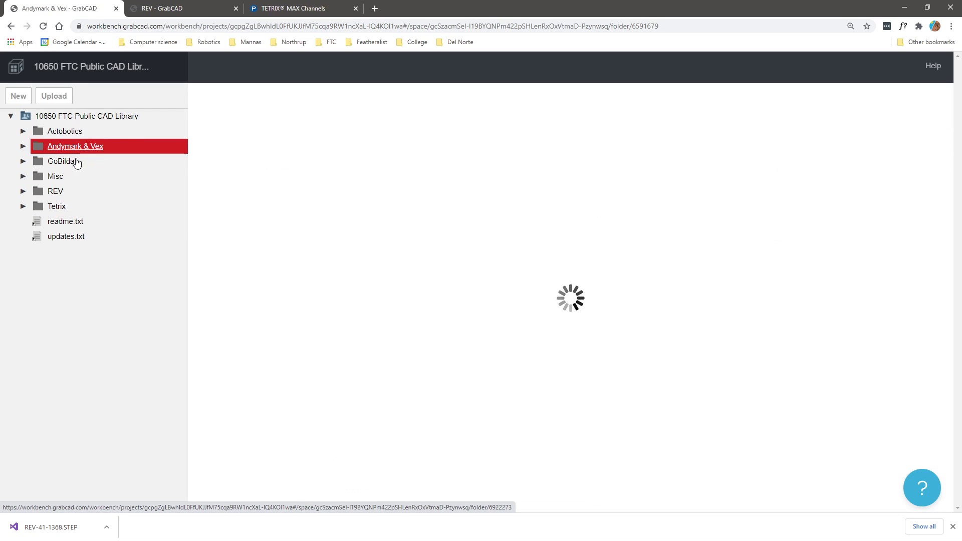
click(78, 161)
click(69, 178)
click(70, 193)
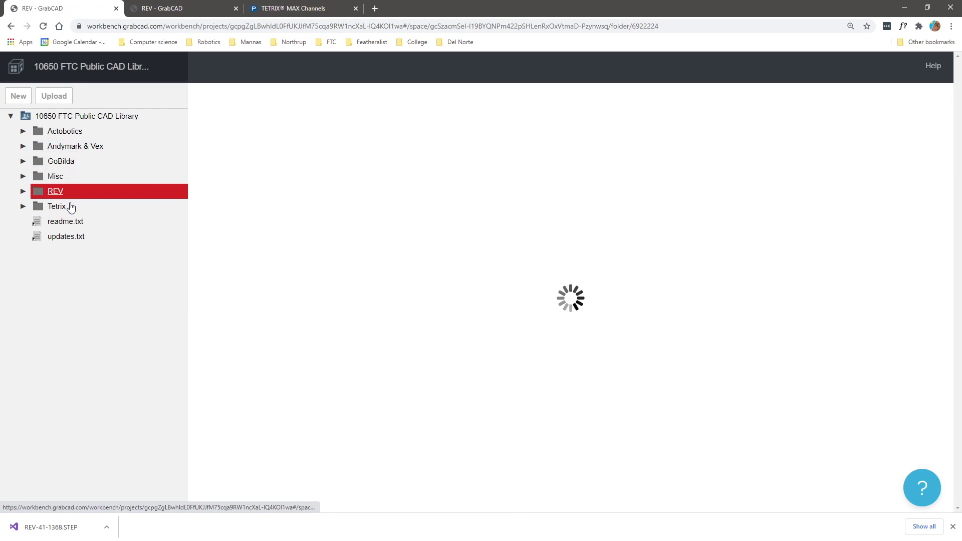
click(67, 207)
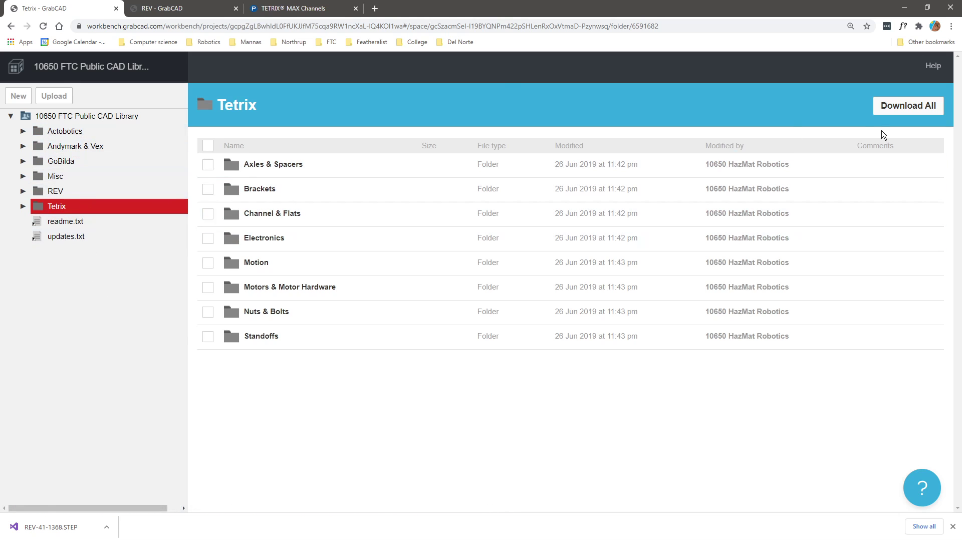
Request a download of the entire Tetrix folder and cancel it
click(886, 113)
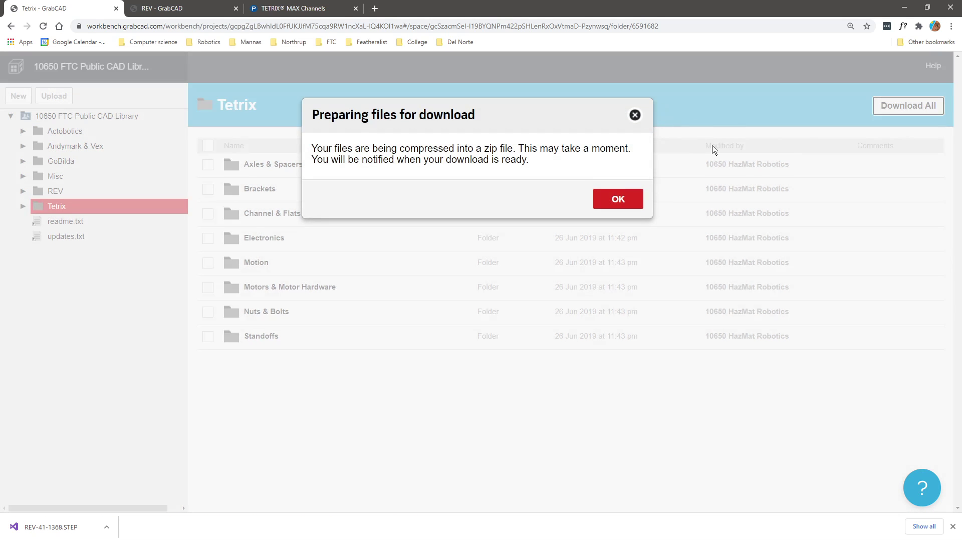
click(634, 116)
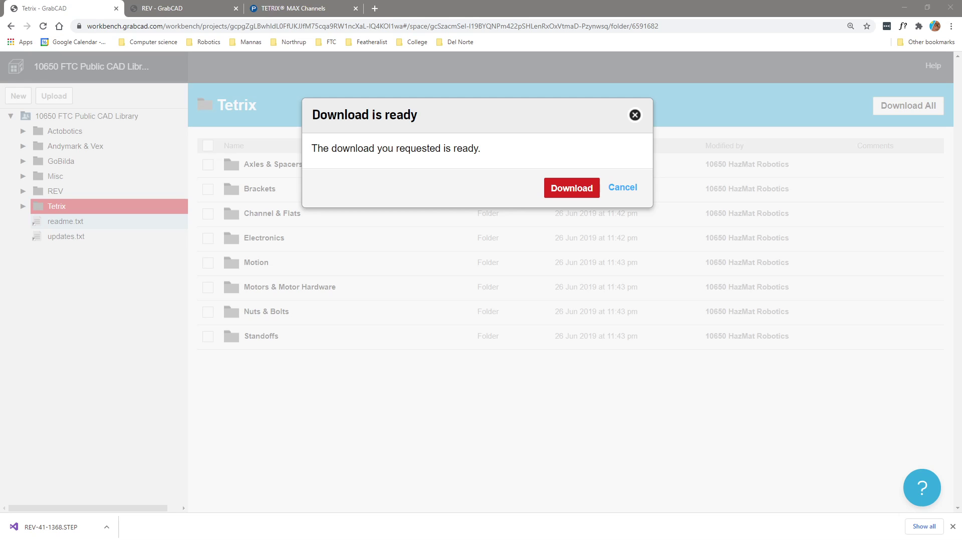
click(620, 188)
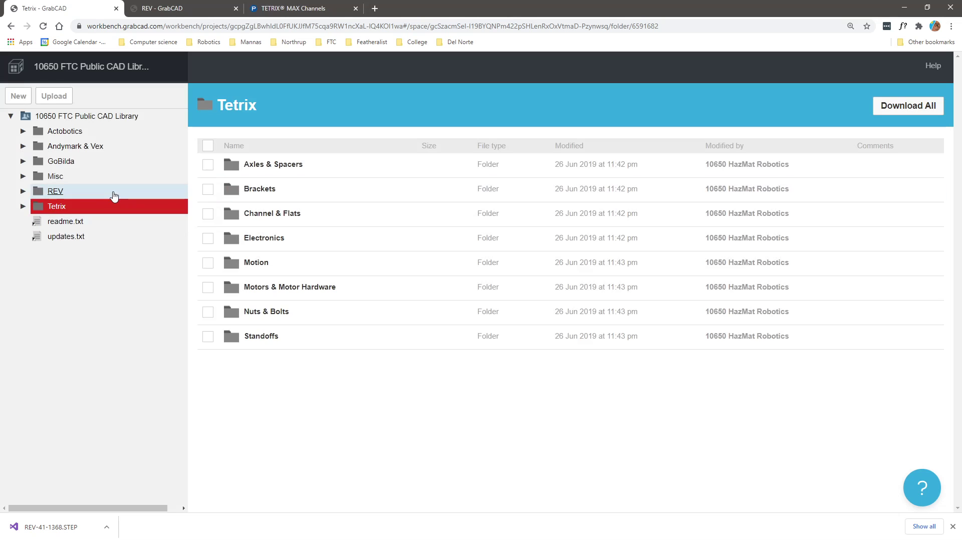
Bring the FTC toutorials file window over the browser, open the downloaded 10650 FTC Public CAD Library folder, and move the window aside
drag(1, 173, 730, 105)
ctrl+scroll(581, 278, up, 1)
ctrl+scroll(573, 282, down, 1)
ctrl+scroll(546, 266, down, 1)
ctrl+scroll(488, 255, up, 1)
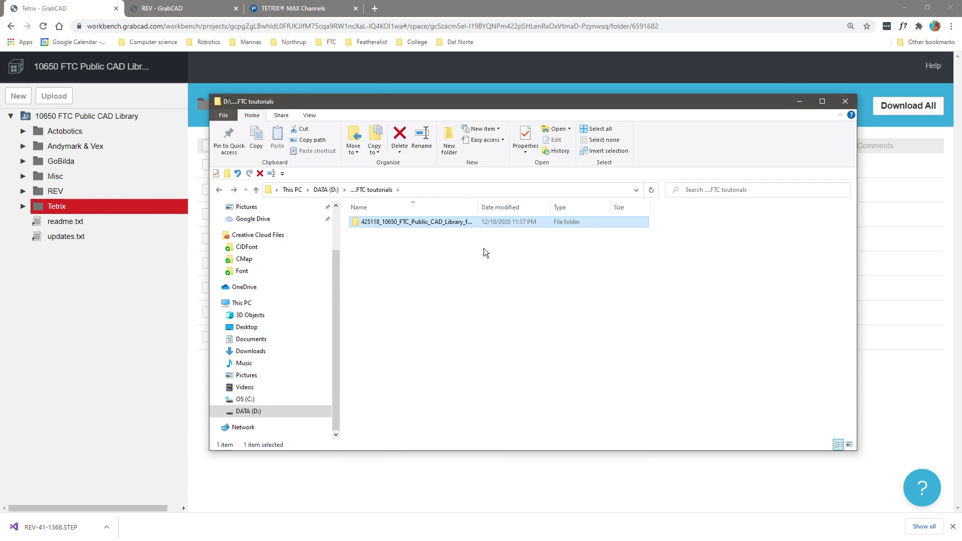
double_click(494, 224)
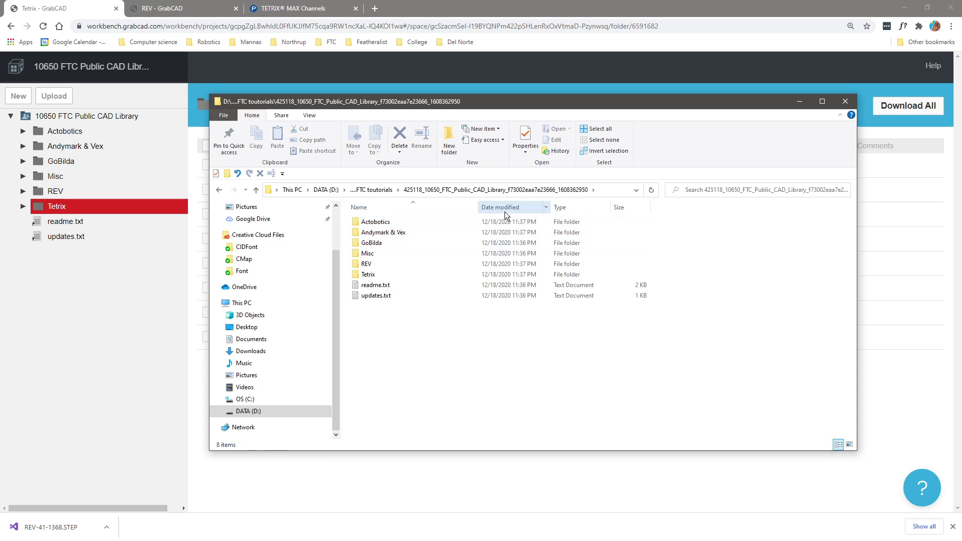
drag(510, 107, 752, 106)
Compare the contents of the downloaded library folder with the root folder of the online 10650 FTC Public CAD Library
drag(777, 336, 665, 212)
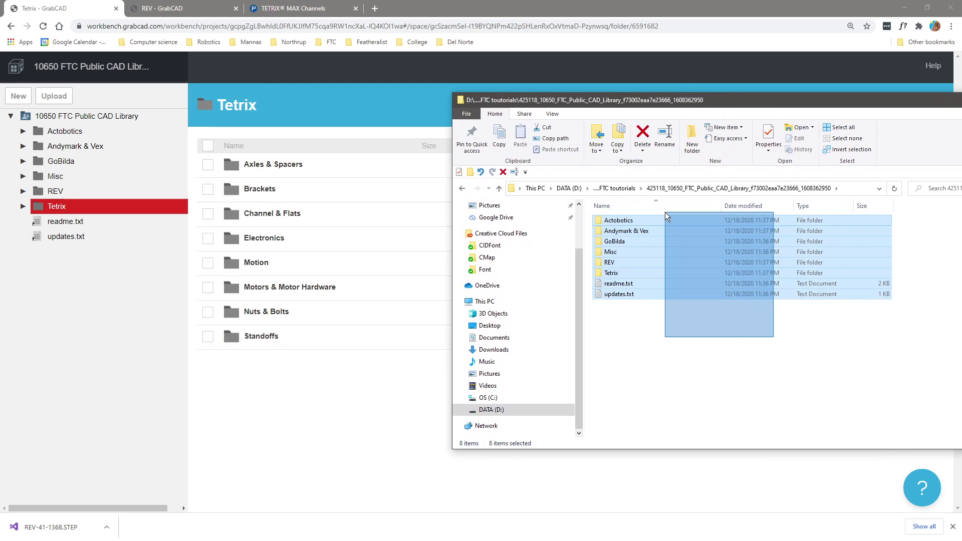
drag(690, 324, 636, 219)
drag(667, 334, 623, 217)
click(655, 313)
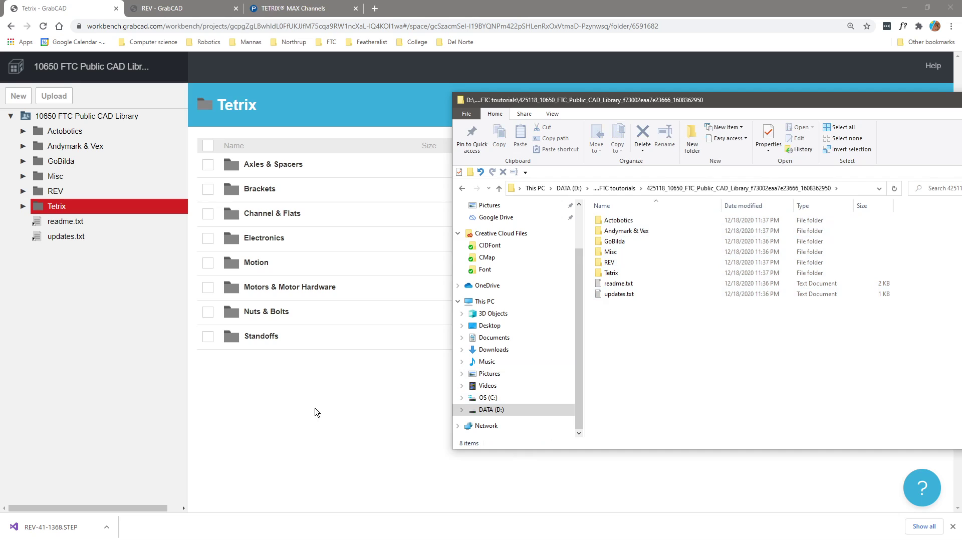
click(155, 117)
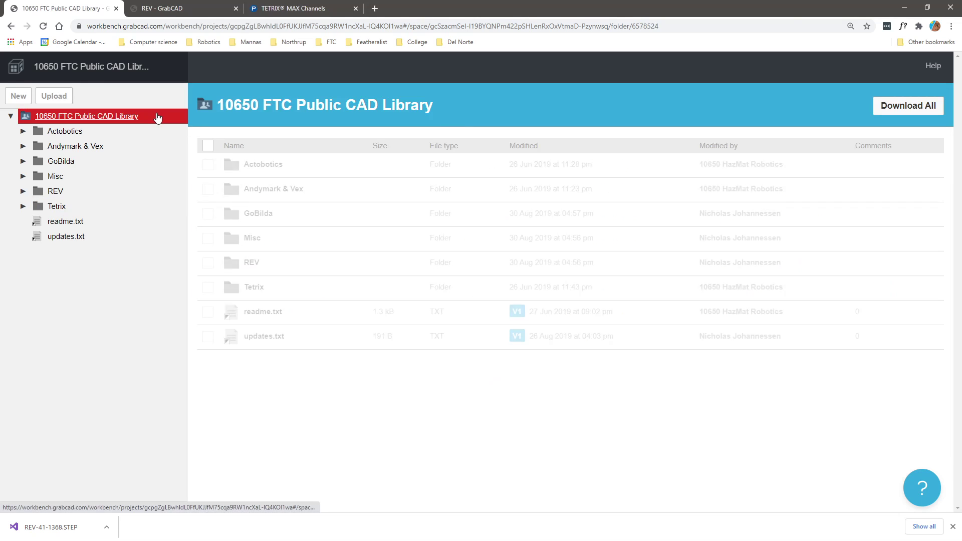
key(alt+Tab)
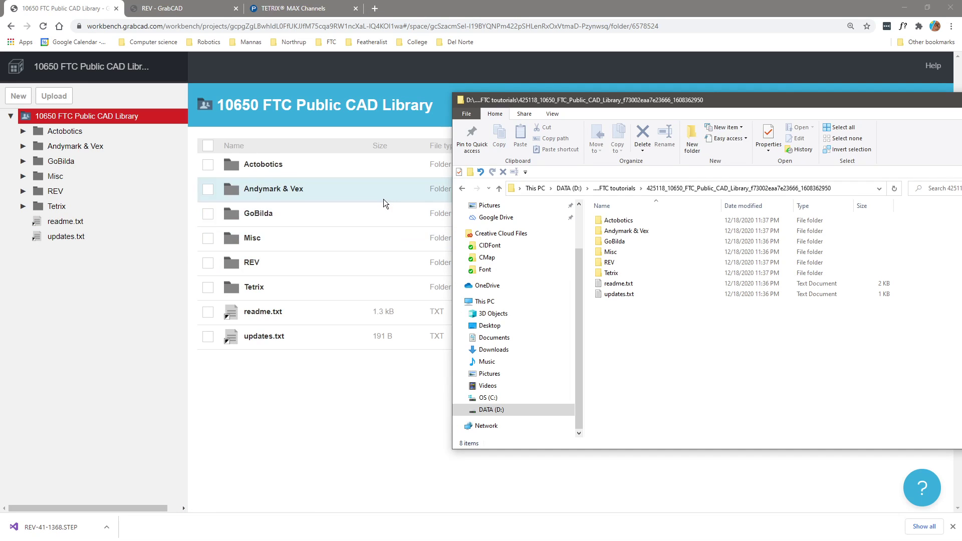
Open the downloaded library's REV folder and arrange the file window side by side with Fusion 360
double_click(624, 261)
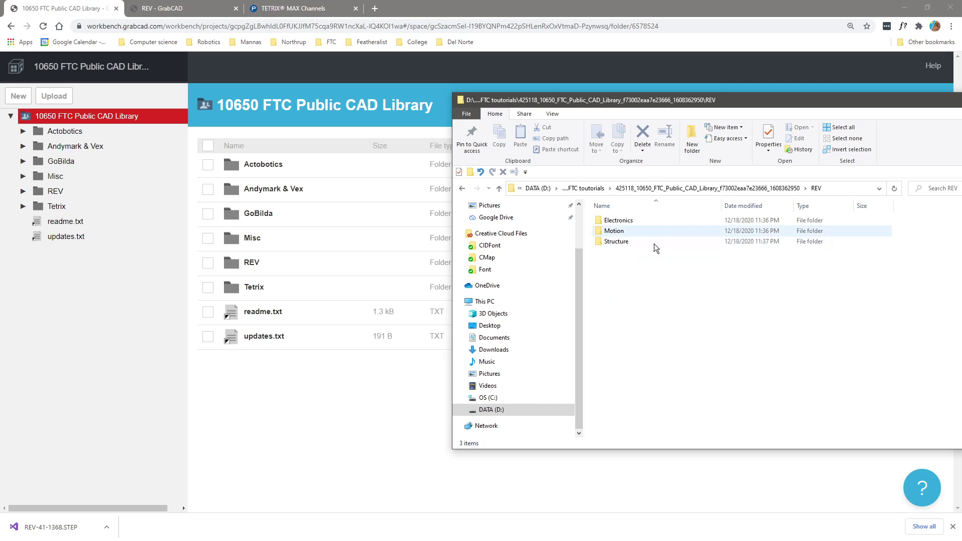
key(super+Right)
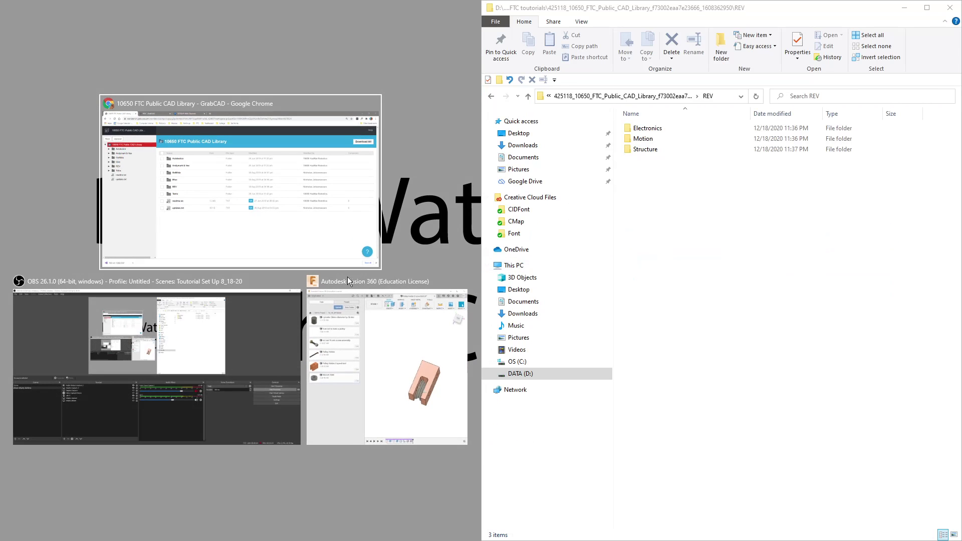
click(350, 338)
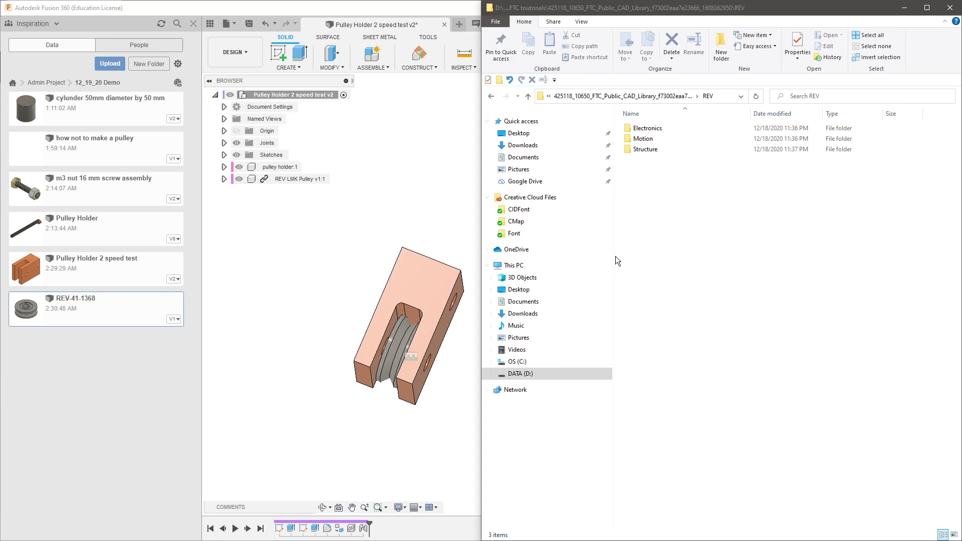
click(468, 239)
click(574, 225)
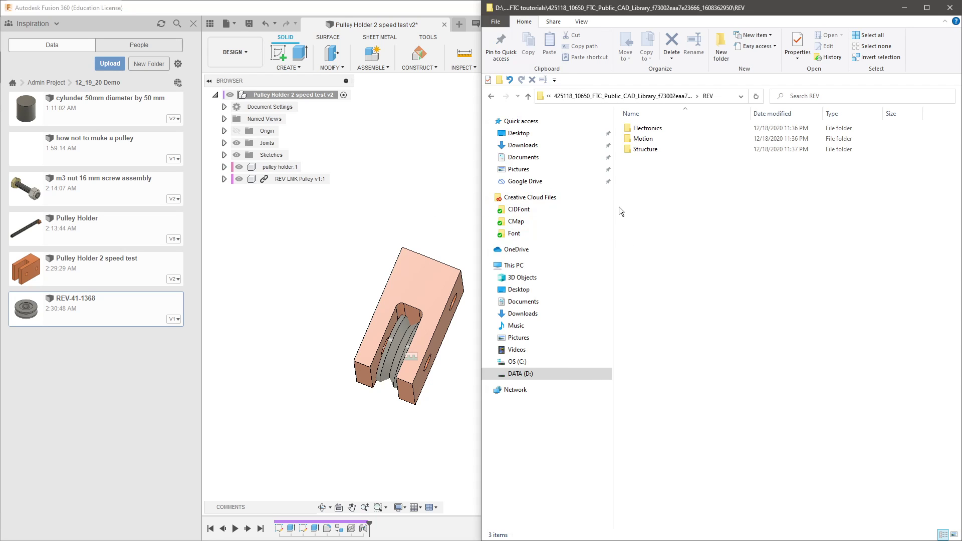
Open the REV electronics folder in both the Fusion 360 Admin Project and the downloaded library and compare their parts
click(60, 83)
click(76, 224)
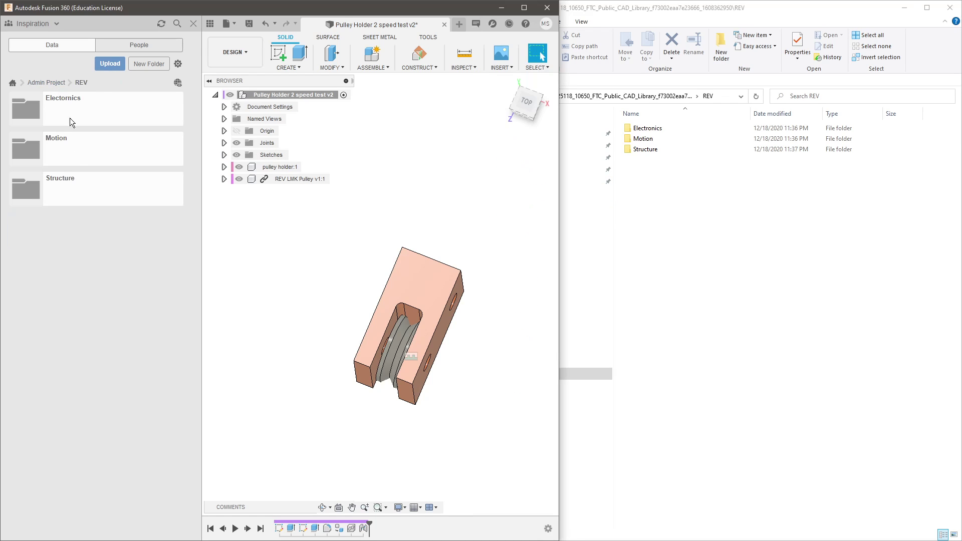
double_click(647, 129)
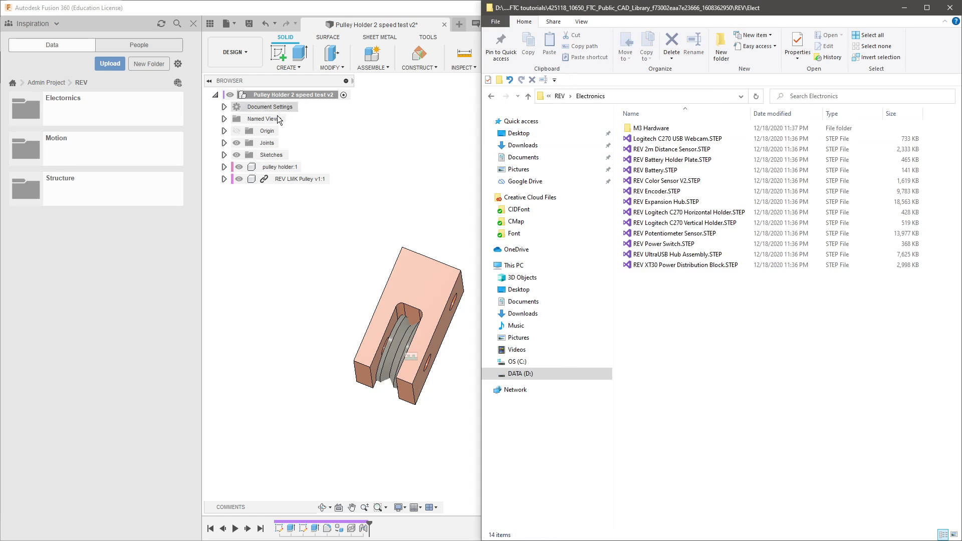
click(132, 105)
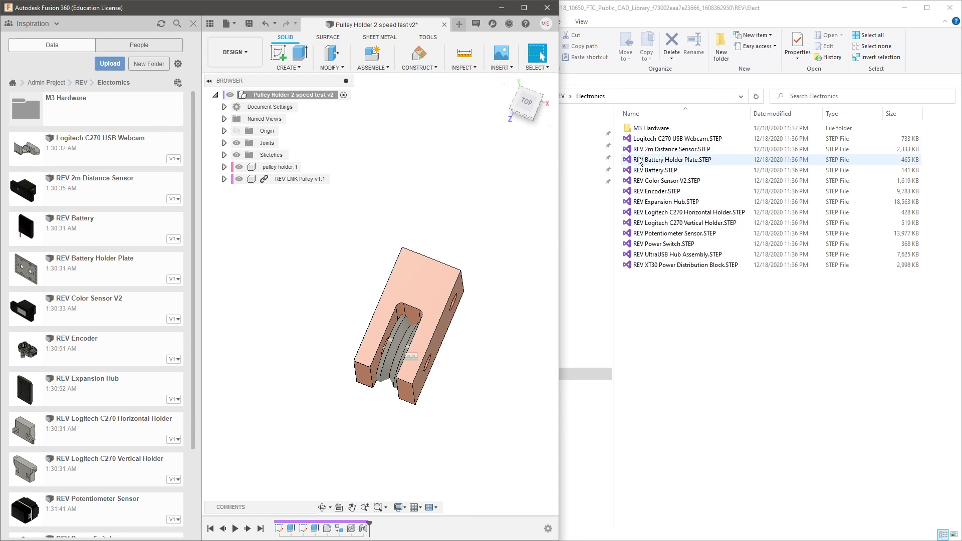
scroll(129, 170, down, 3)
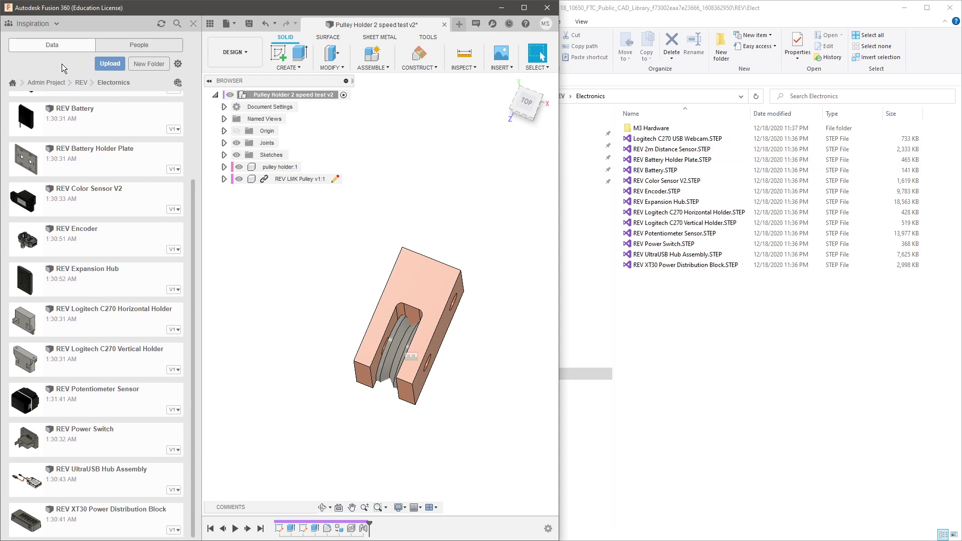
Open the REV Motion folder in both the Fusion 360 project and the downloaded library and compare their subfolders
click(76, 84)
click(91, 143)
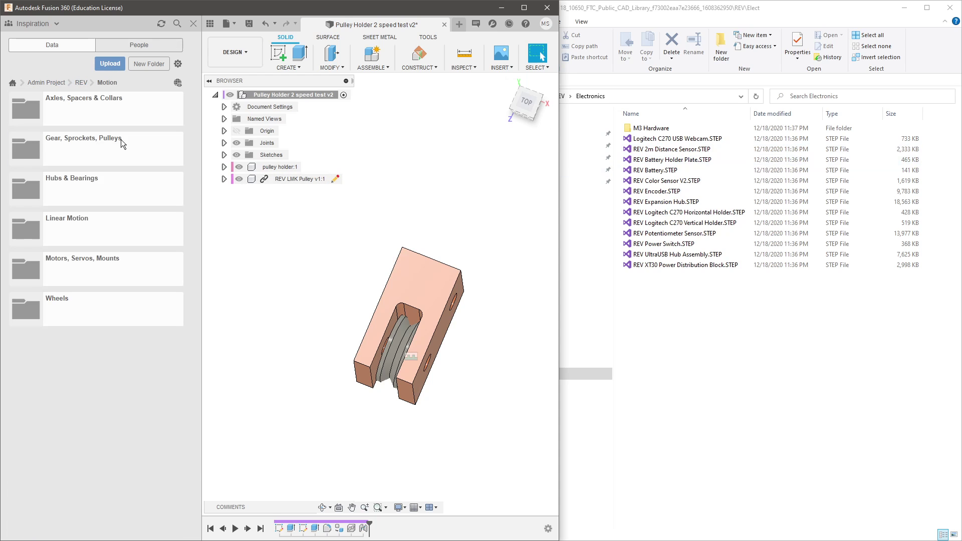
click(713, 326)
key(alt+Up)
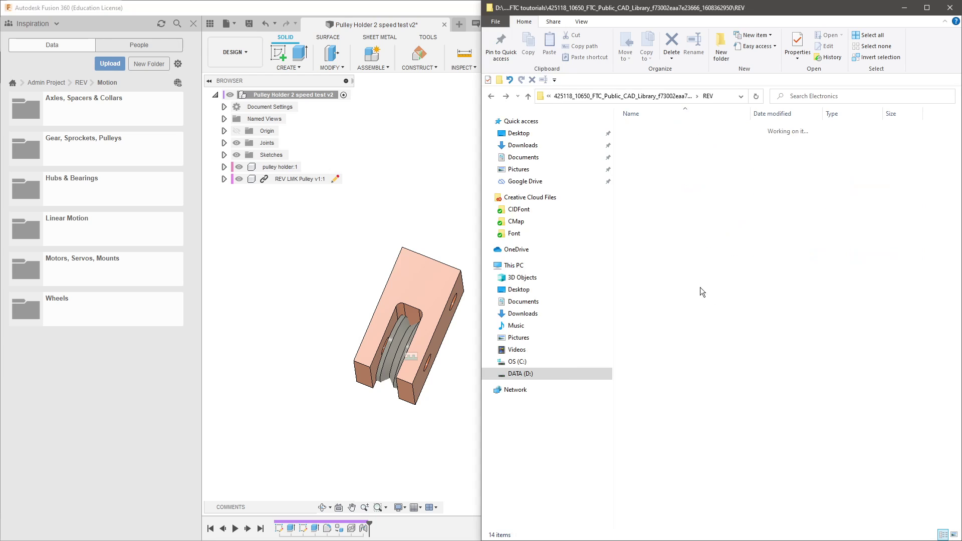
double_click(674, 141)
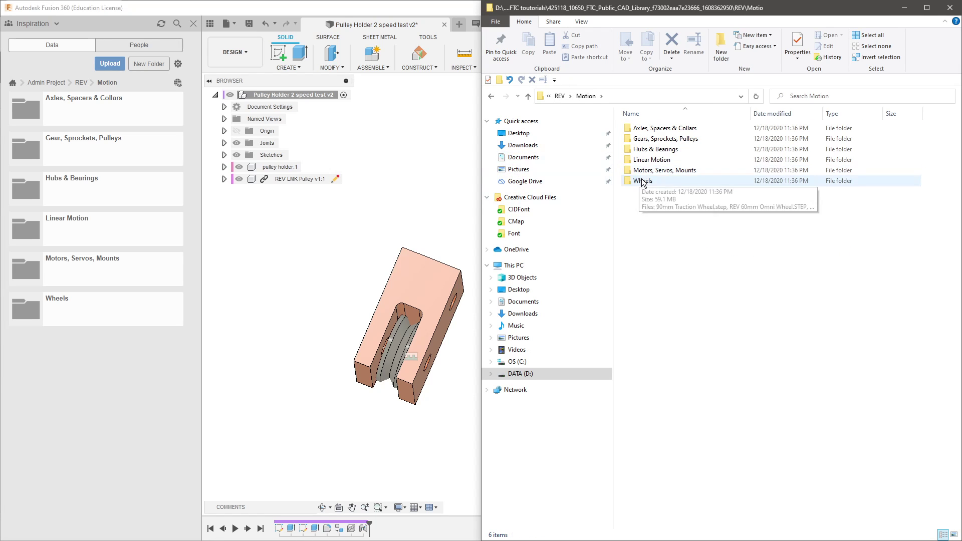
click(295, 200)
key(alt+Tab)
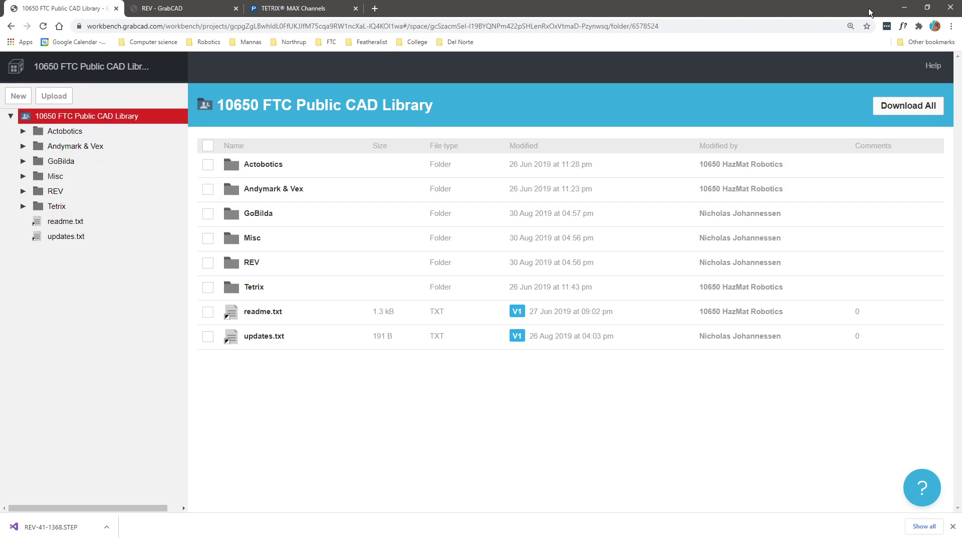
click(897, 6)
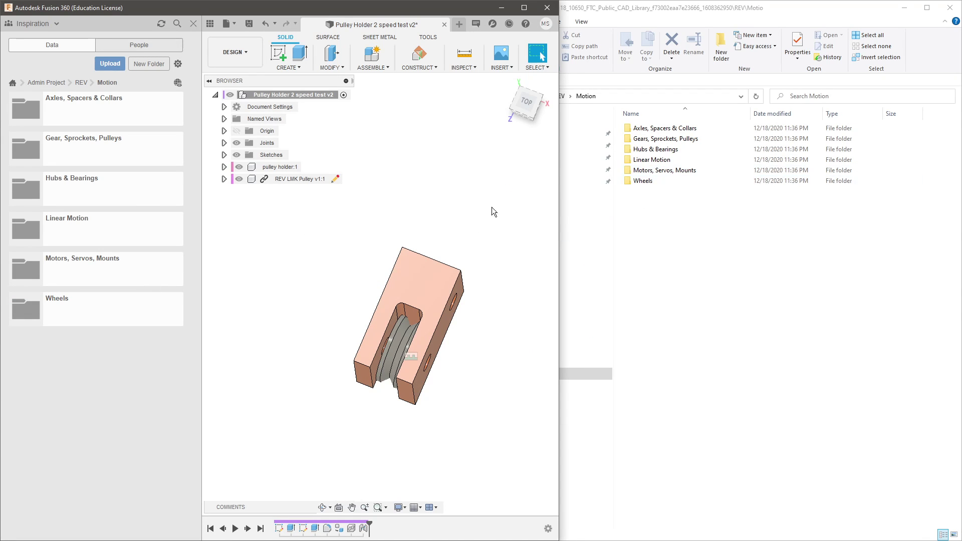
key(alt+Tab)
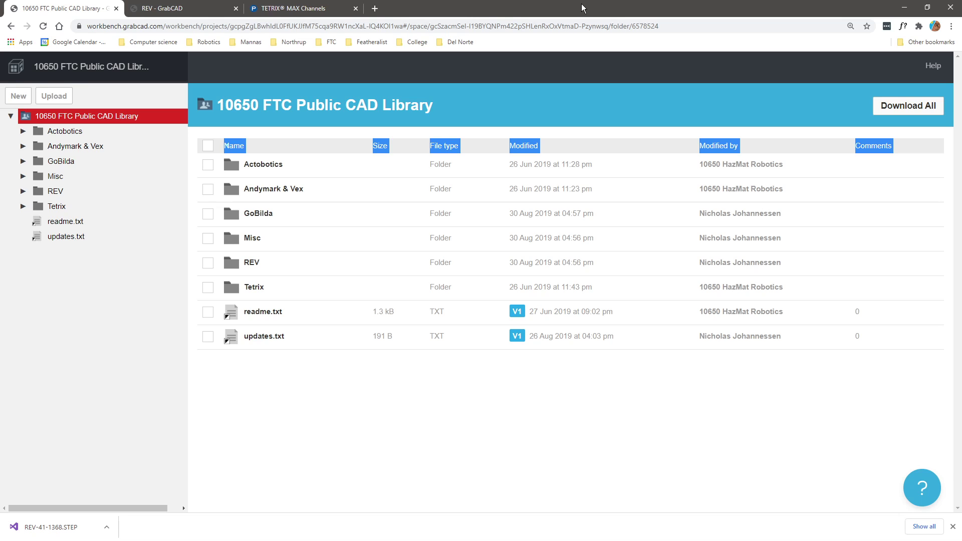
click(905, 7)
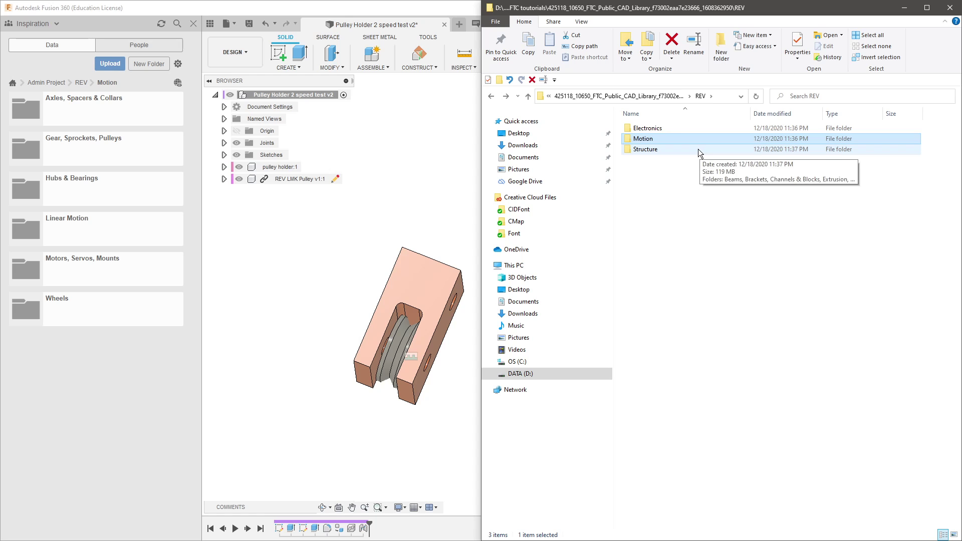
Look through the downloaded REV library's Structure folder and its Channels & Blocks subfolder, and return to the REV folder
double_click(698, 149)
click(691, 156)
double_click(691, 155)
key(alt+Left)
double_click(690, 150)
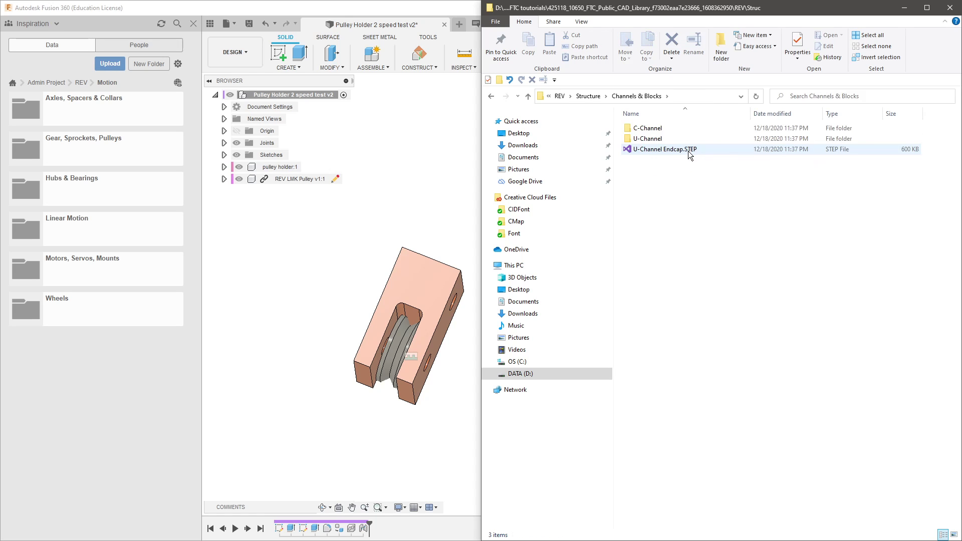
key(alt+Left)
key(alt+Left)
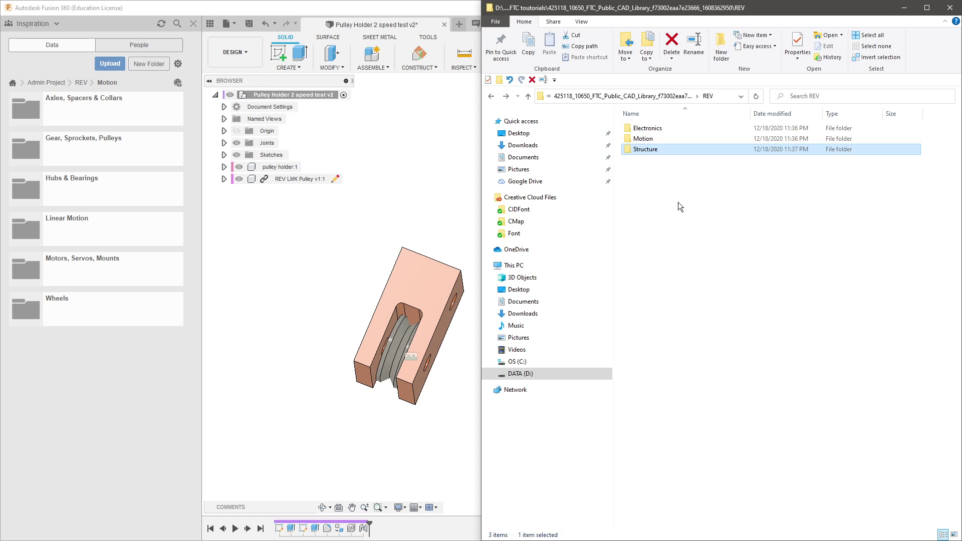
click(678, 201)
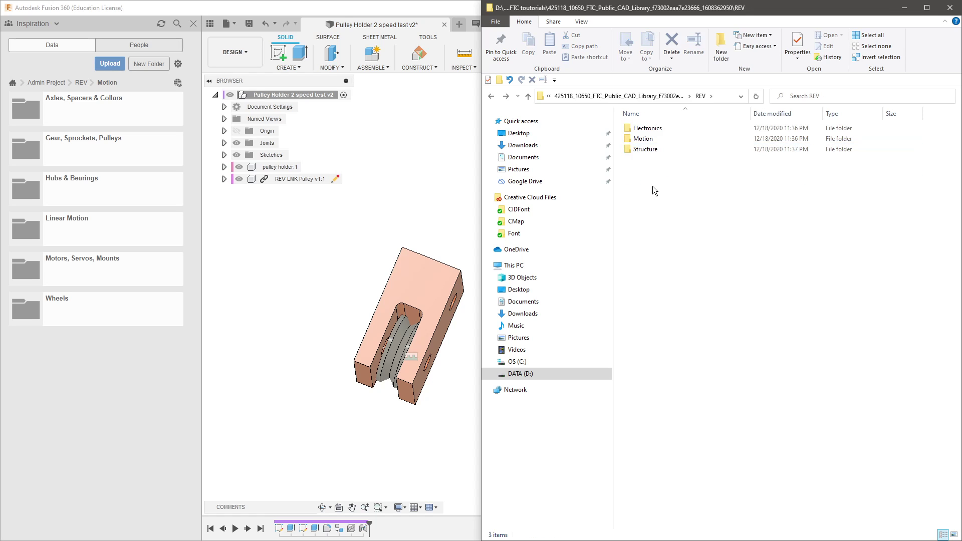
drag(682, 188, 624, 123)
click(663, 184)
drag(673, 194, 624, 123)
click(669, 212)
Return to the Admin Project folder in Fusion 360 and to the root of the downloaded library in the file window
click(95, 426)
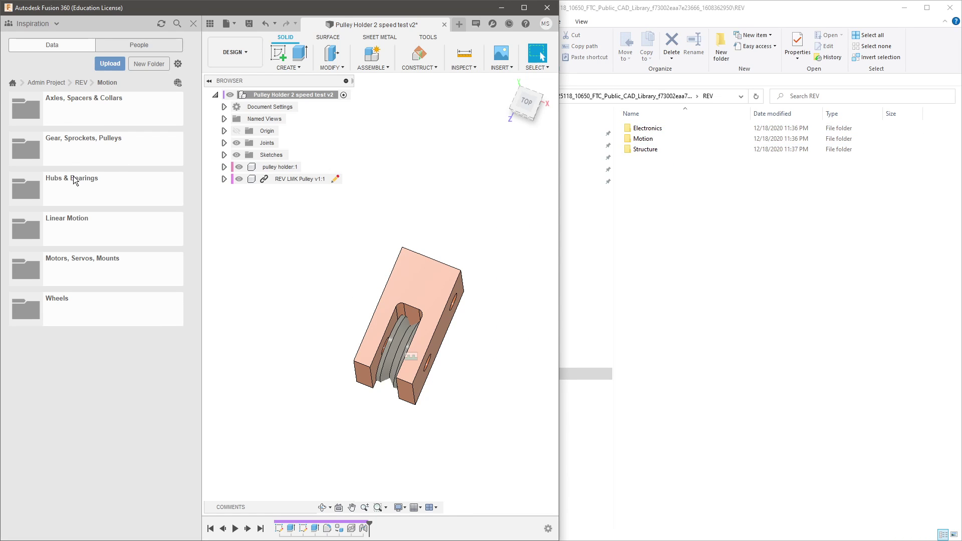
click(71, 82)
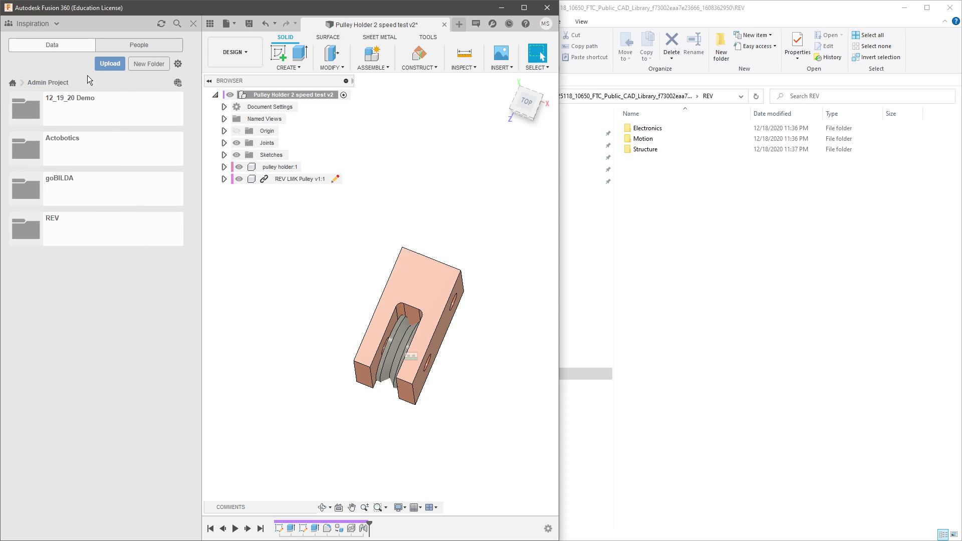
click(750, 253)
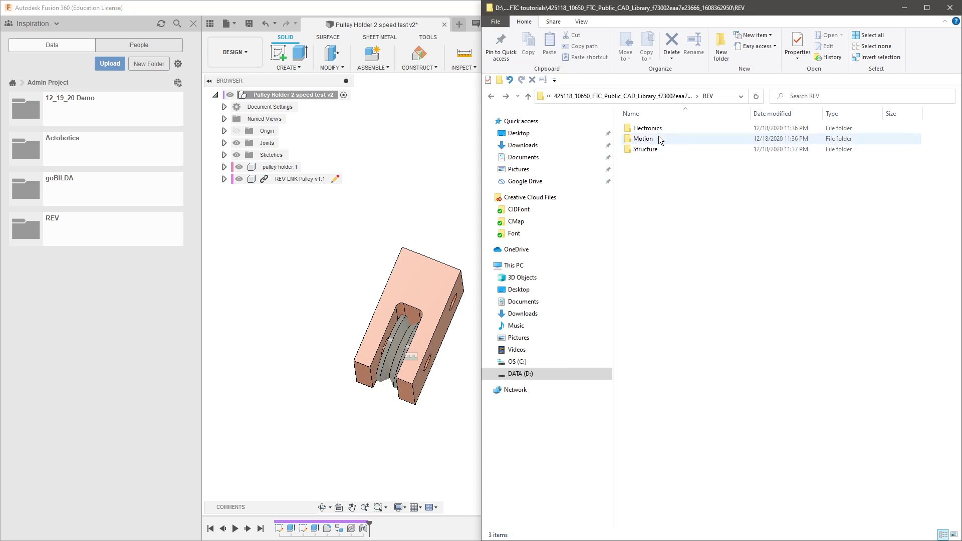
click(657, 96)
double_click(659, 180)
key(alt+Left)
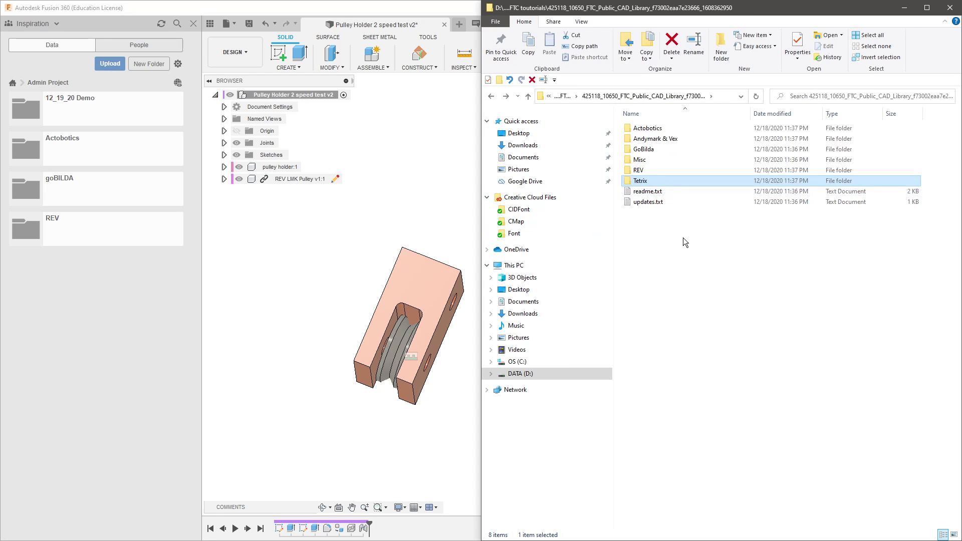
click(684, 236)
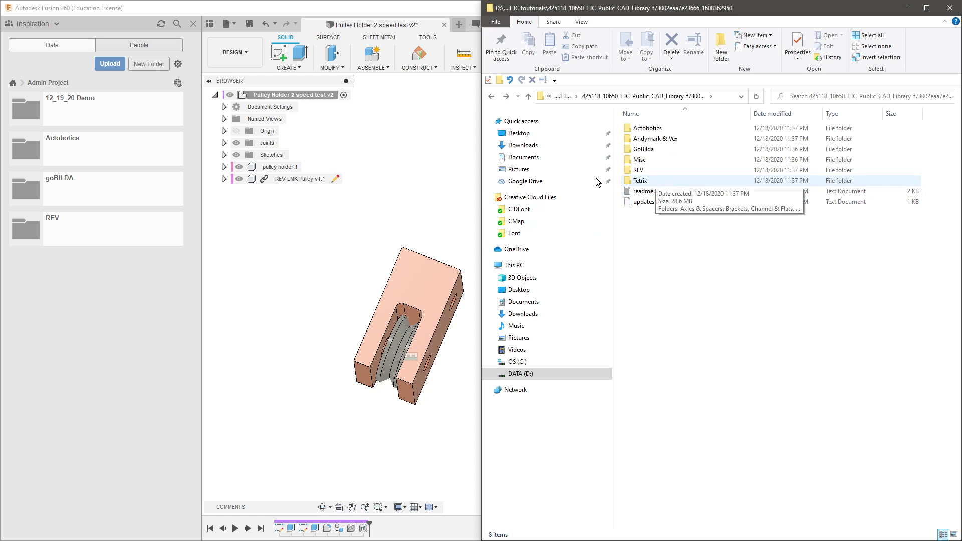
Create a folder named Tetrix in the Admin Project and open it
click(146, 70)
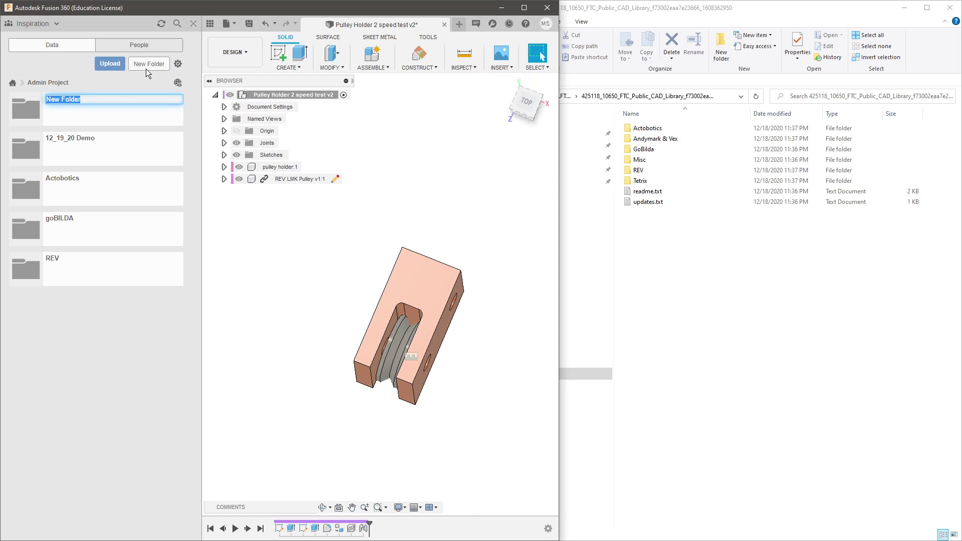
text(Tetrix)
key(Return)
click(131, 109)
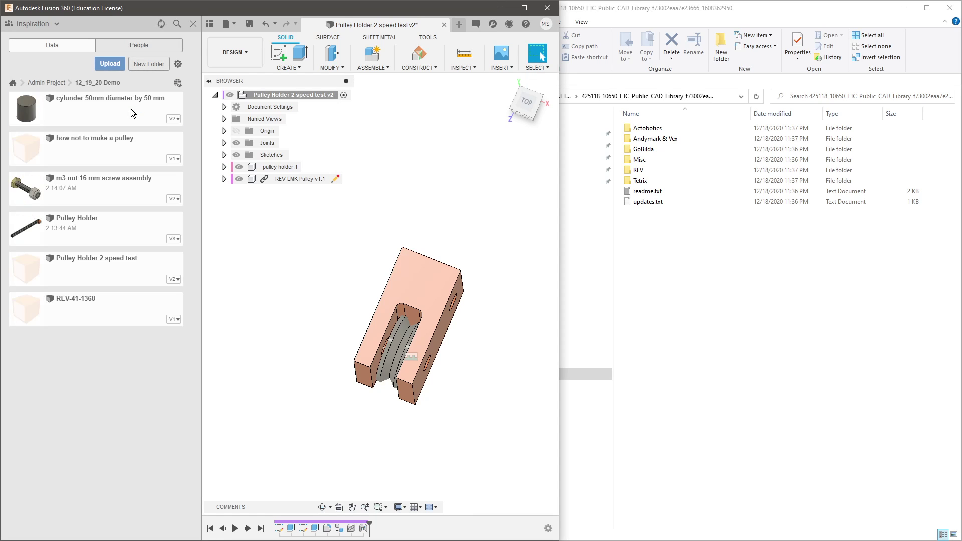
click(66, 82)
click(120, 253)
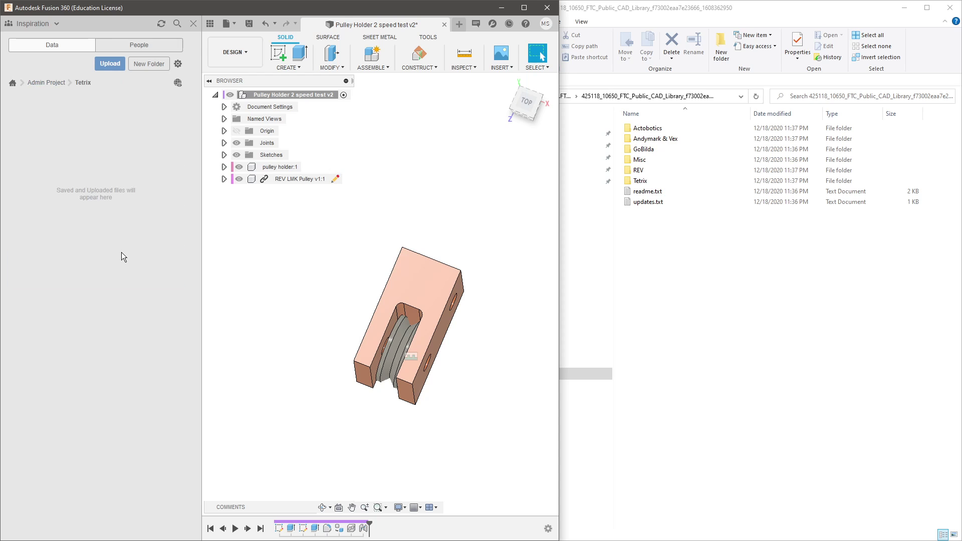
Open the Tetrix folder of the downloaded library in the file window to view its subfolders
click(656, 263)
double_click(649, 181)
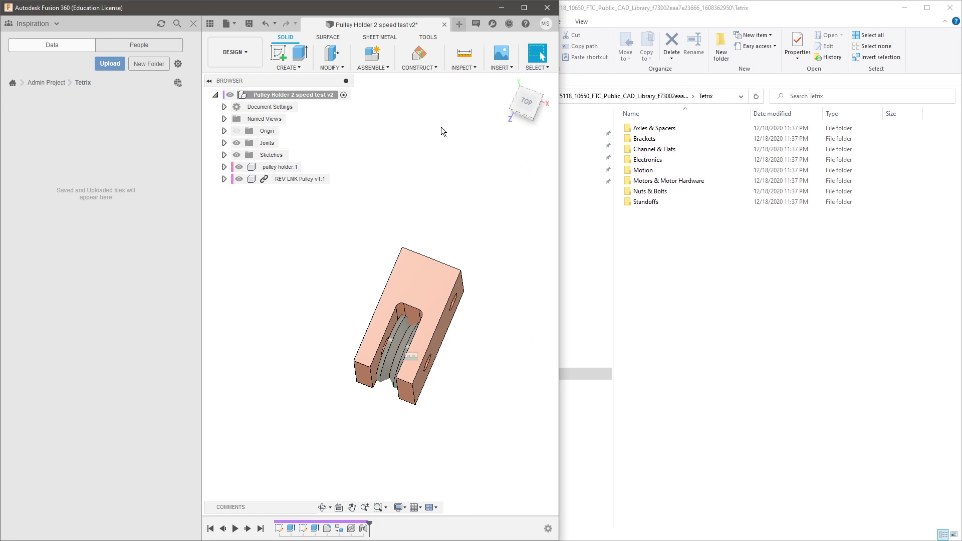
drag(697, 226, 669, 143)
click(684, 236)
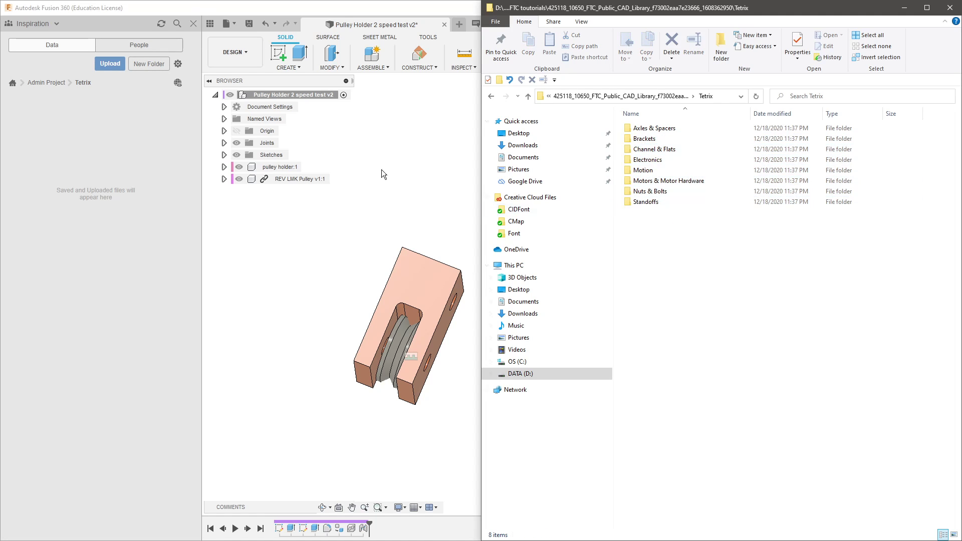
Create folders named Axles & Spacers and Brackets inside the Tetrix folder in Fusion 360
click(163, 64)
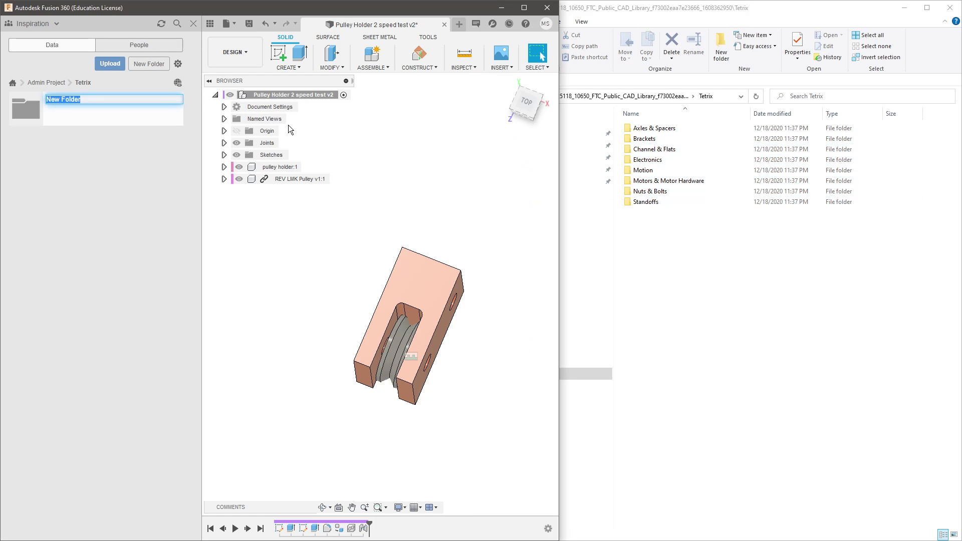
text(A)
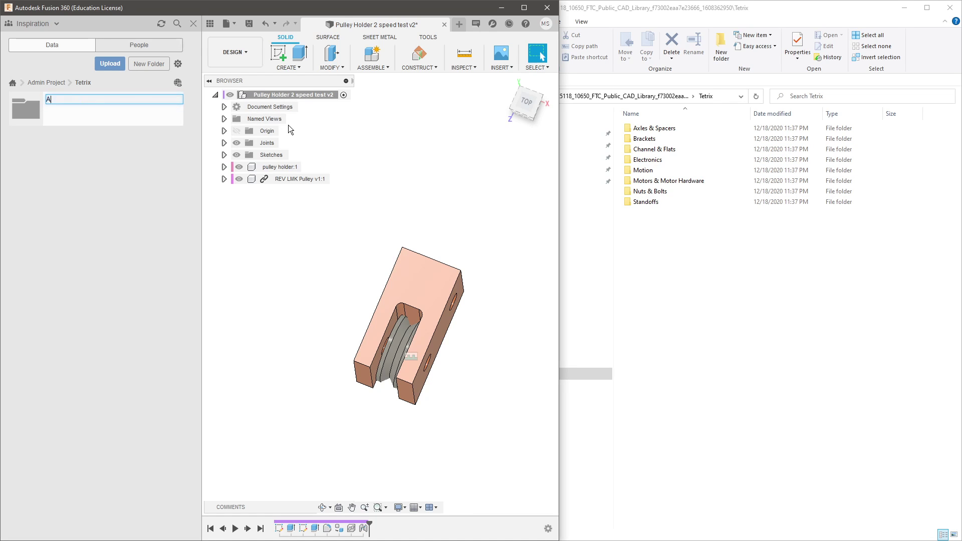
text(xles & Spacers)
key(Return)
click(149, 63)
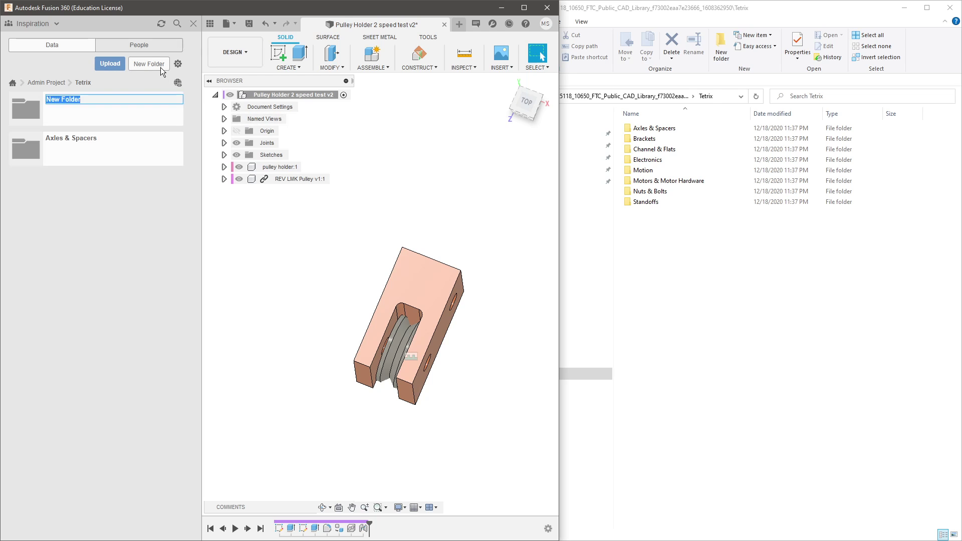
text(Brackets)
key(Return)
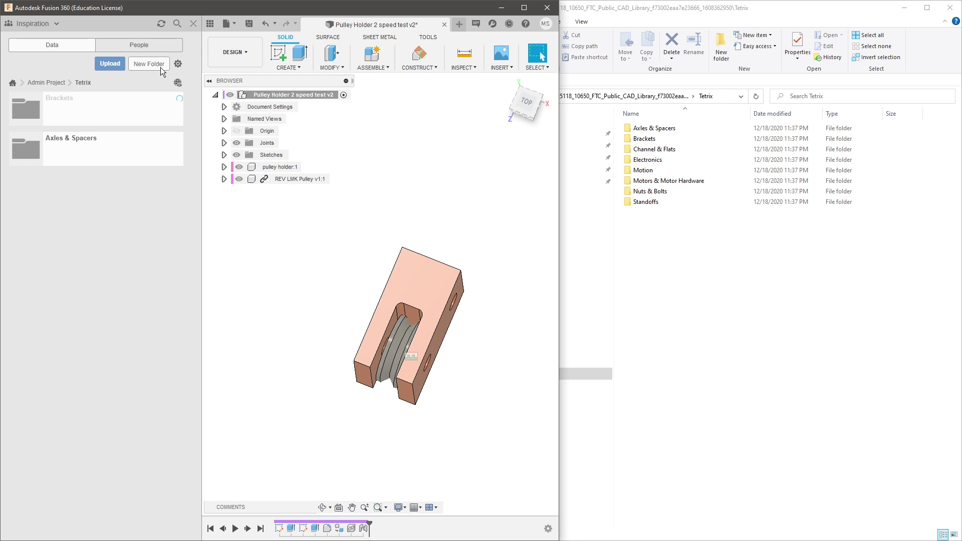
Add folders named Channels & Flats and Electronics to the Tetrix folder
click(161, 67)
text(Che)
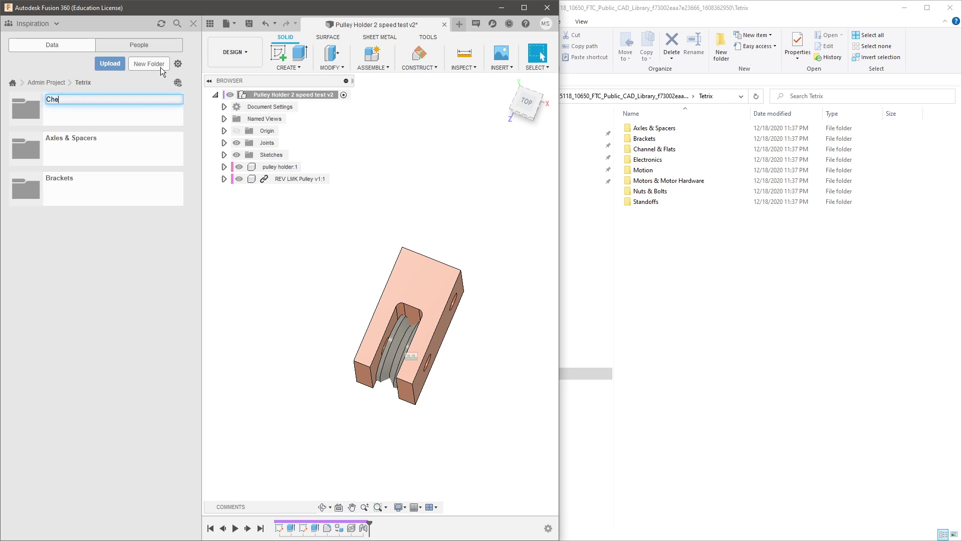
text(nnels & Flats)
key(Return)
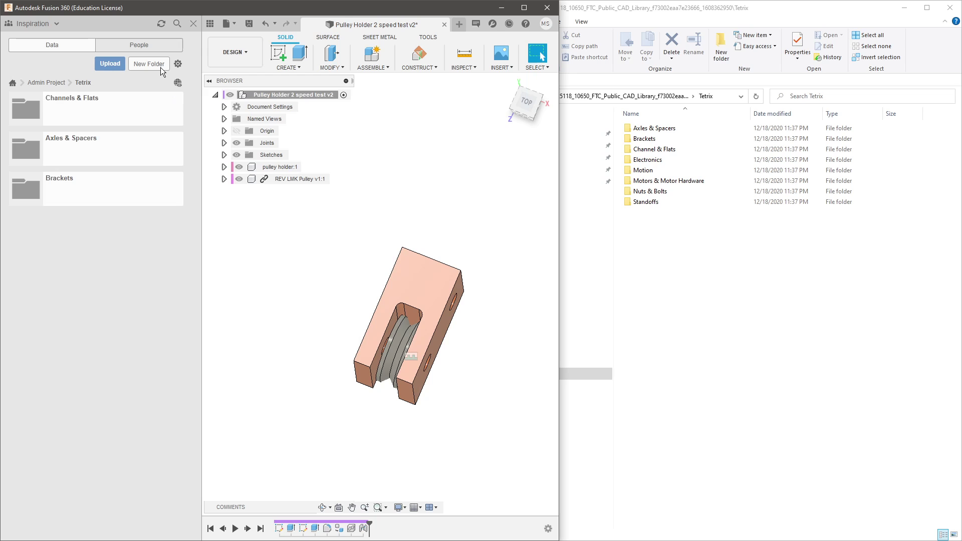
click(161, 67)
text(Electronics)
key(Return)
Add folders named Motion and Motors & Motion Hardware to the Tetrix folder
click(161, 68)
text(Motion)
key(Return)
click(160, 67)
text(Mo)
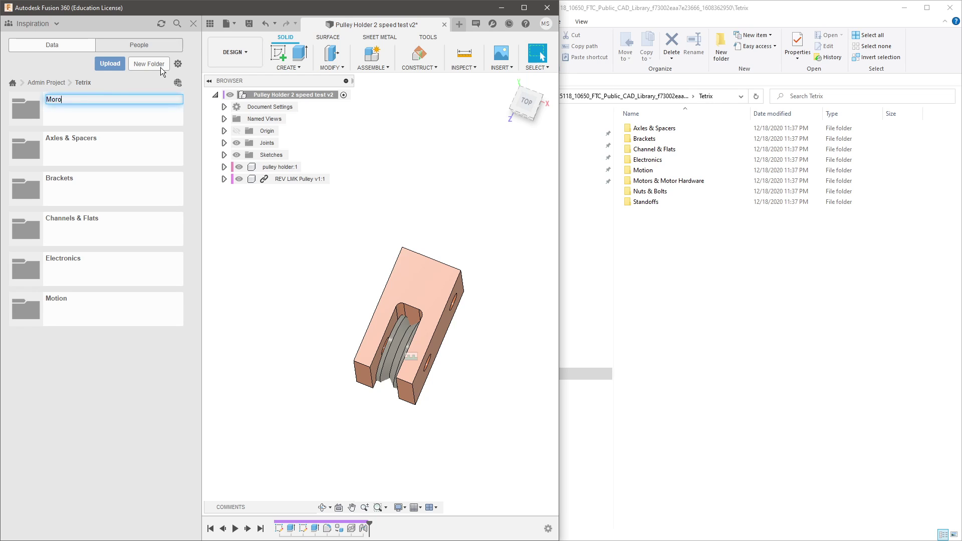
text(tors & Hardware)
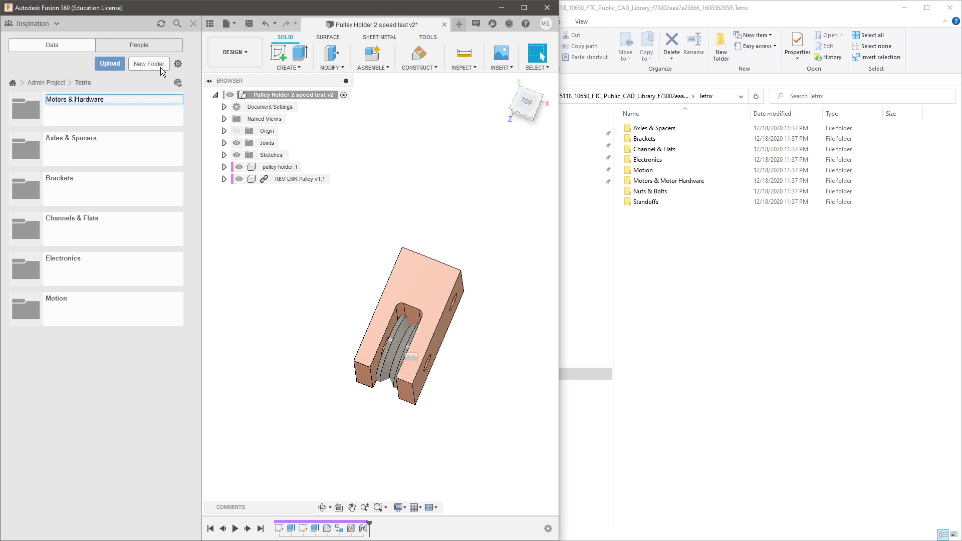
text(Motion)
key(Return)
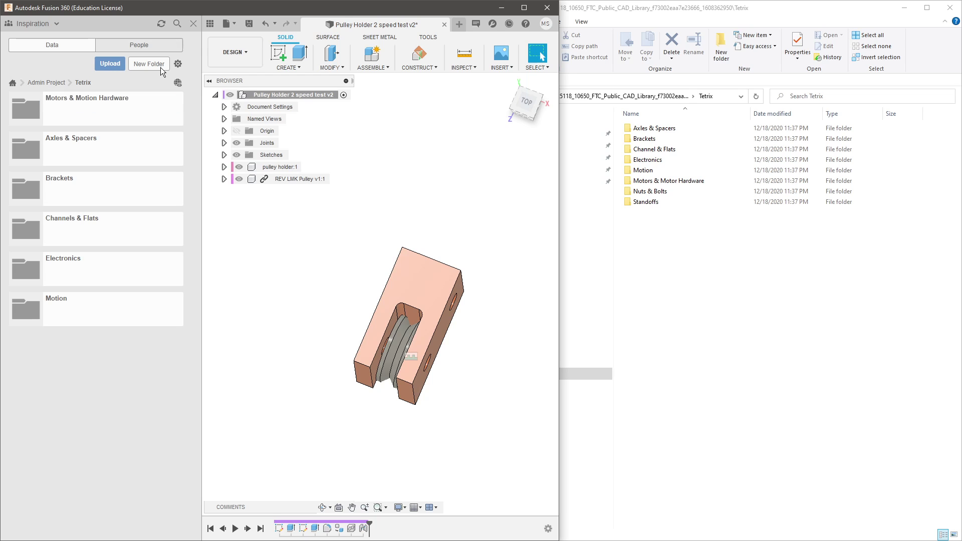
Add folders named Nuts & Bots and Standoffs to the Tetrix folder
click(160, 67)
text(Nuts)
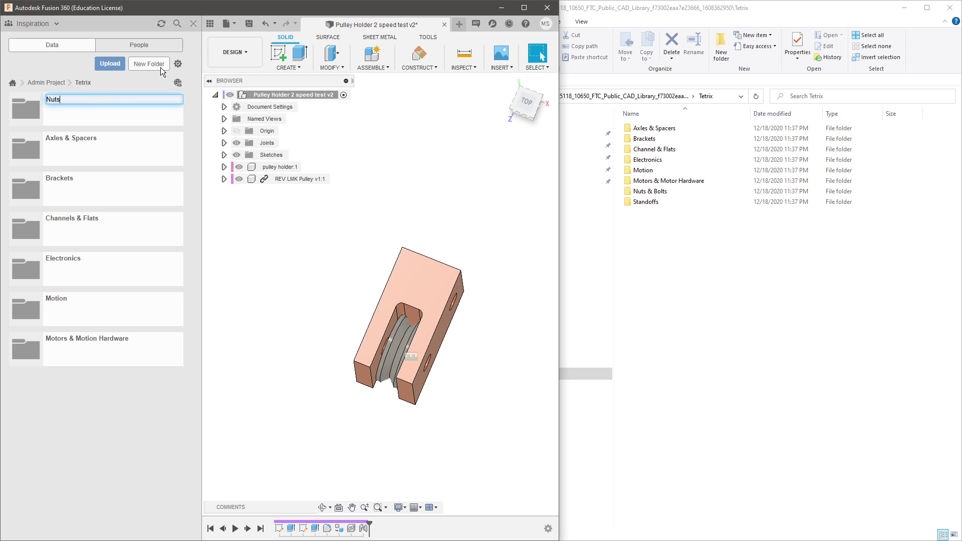
text( & Bots)
key(Return)
click(160, 67)
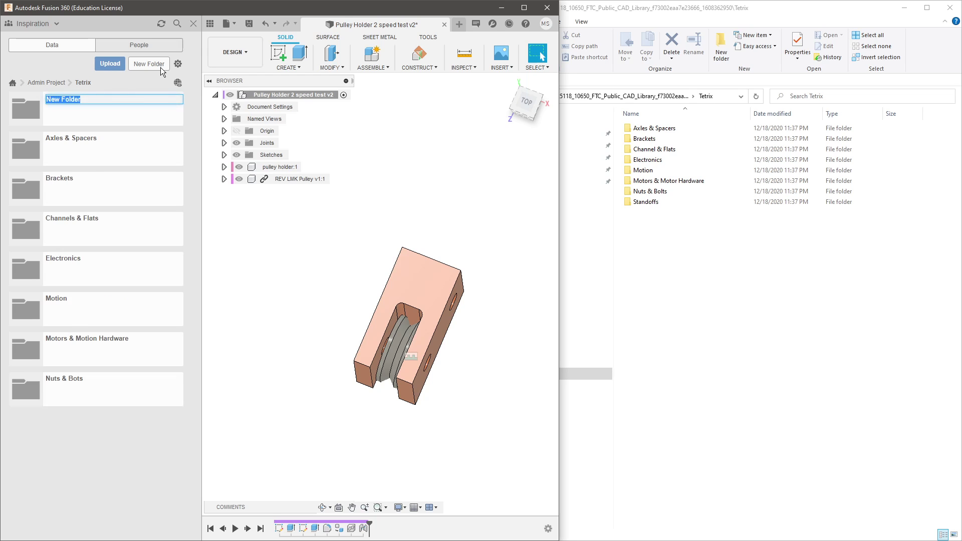
text(Stand)
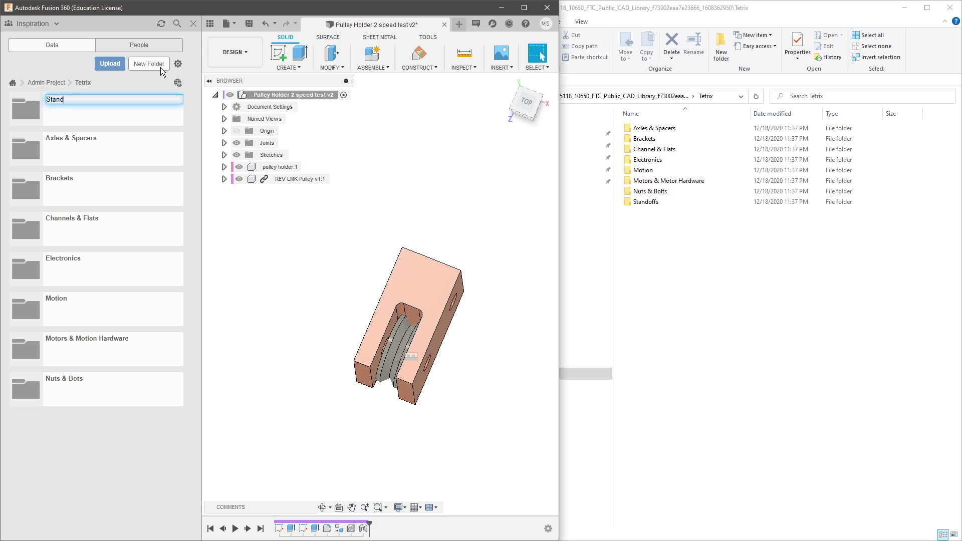
text(offs)
key(Return)
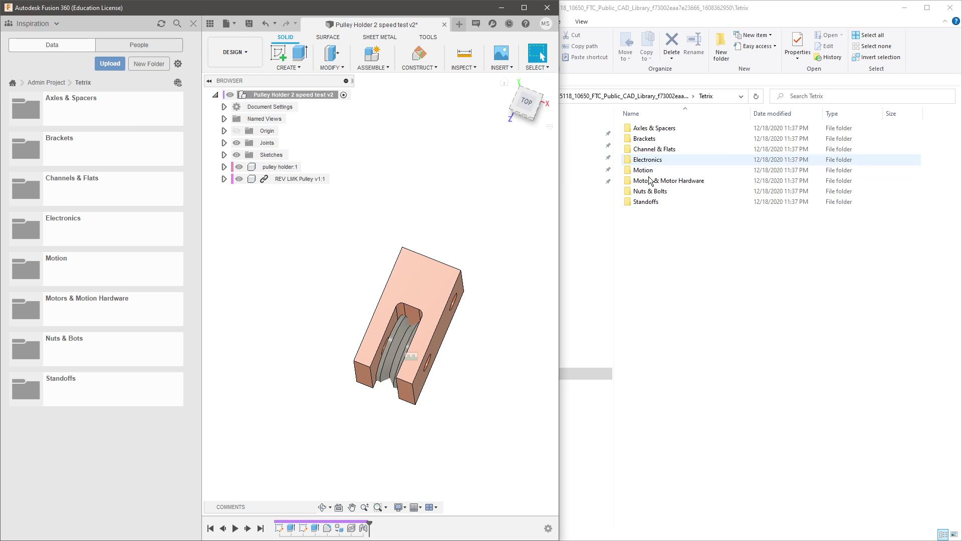
Upload all STEP files from the downloaded library's Axles & Spacers folder to Fusion 360's matching folder, and return to the Tetrix folder
click(666, 214)
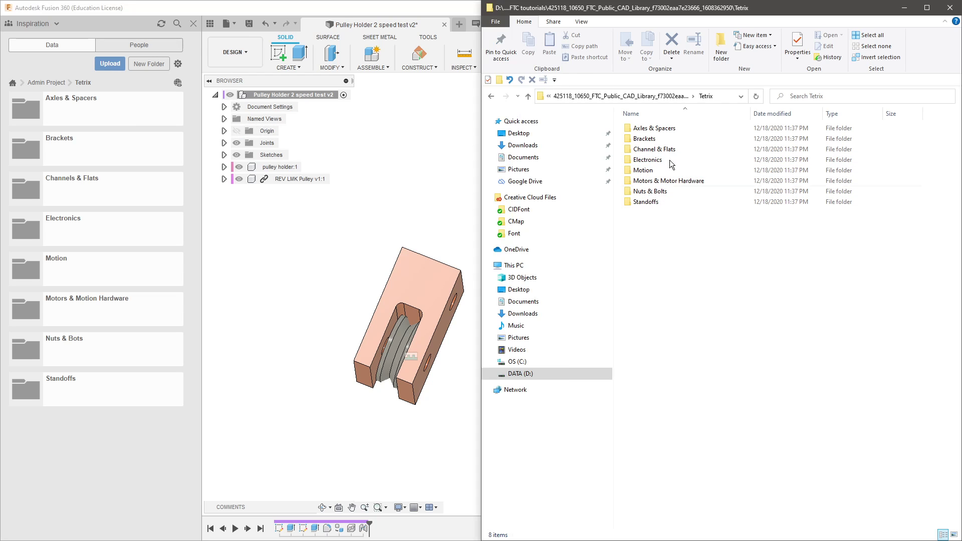
double_click(667, 129)
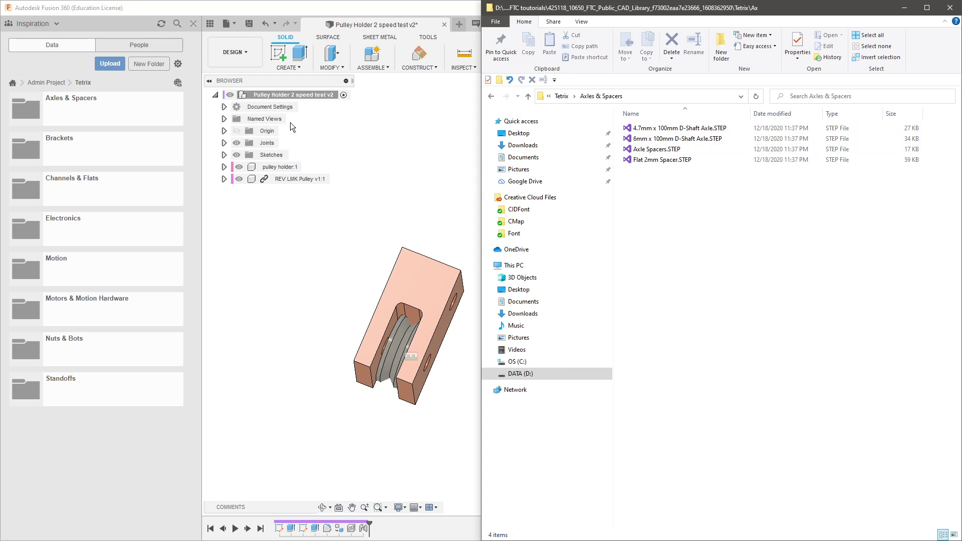
click(119, 115)
drag(732, 207, 627, 119)
drag(713, 198, 622, 120)
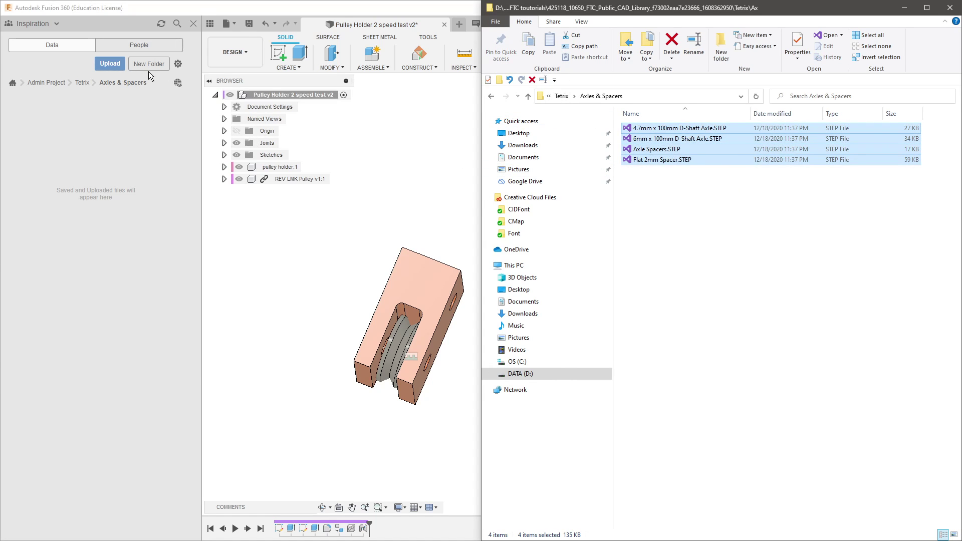
click(111, 63)
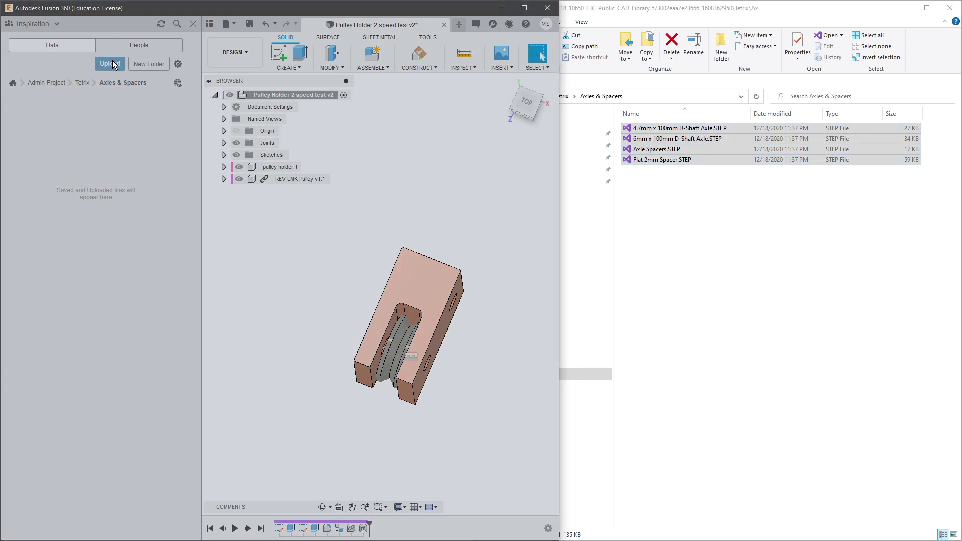
drag(656, 140, 427, 273)
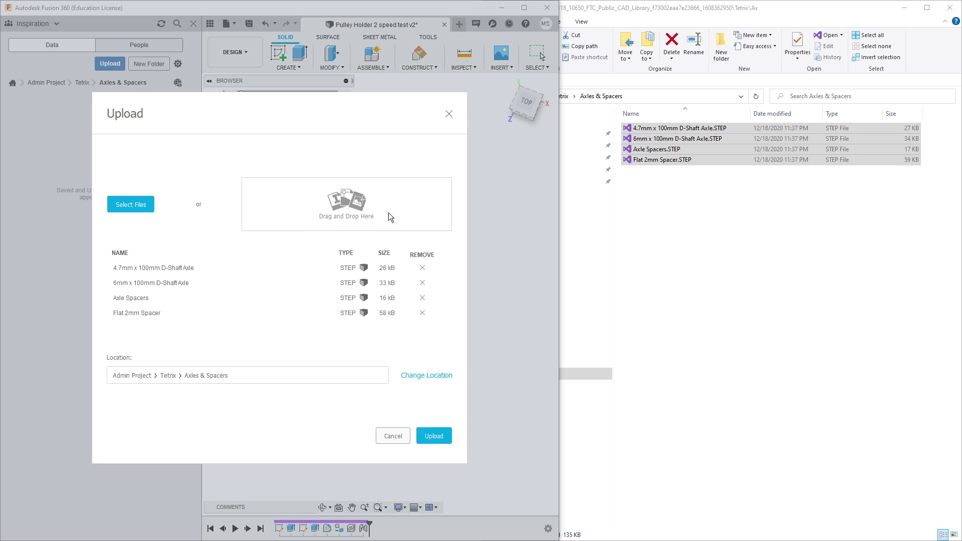
click(434, 436)
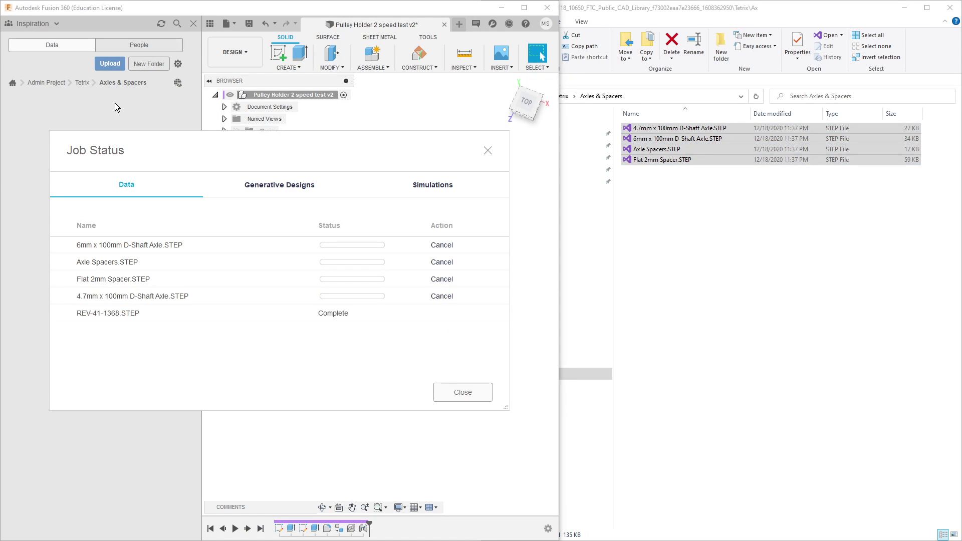
click(83, 83)
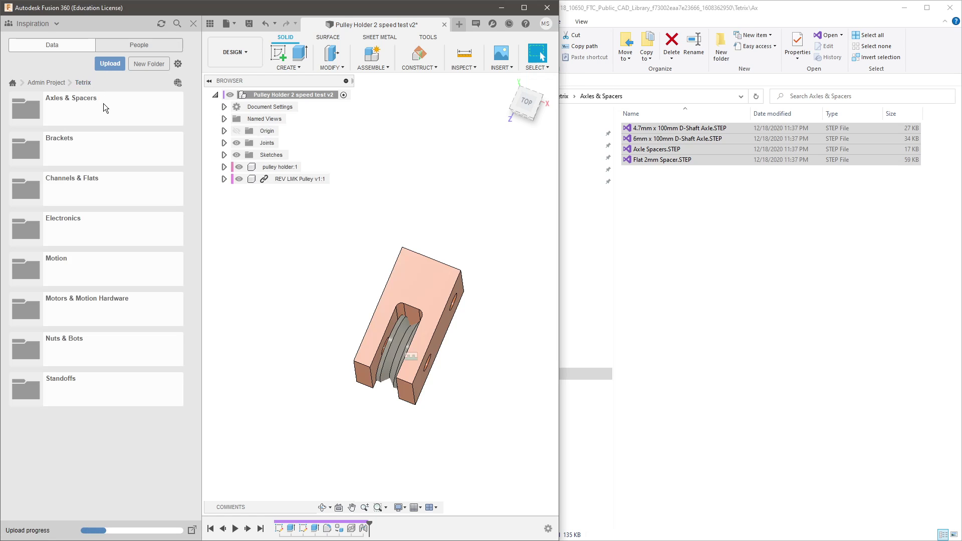
Upload all STEP files from the library's Brackets folder to the Brackets folder in Fusion 360, and return to the Tetrix folder
click(109, 140)
click(689, 208)
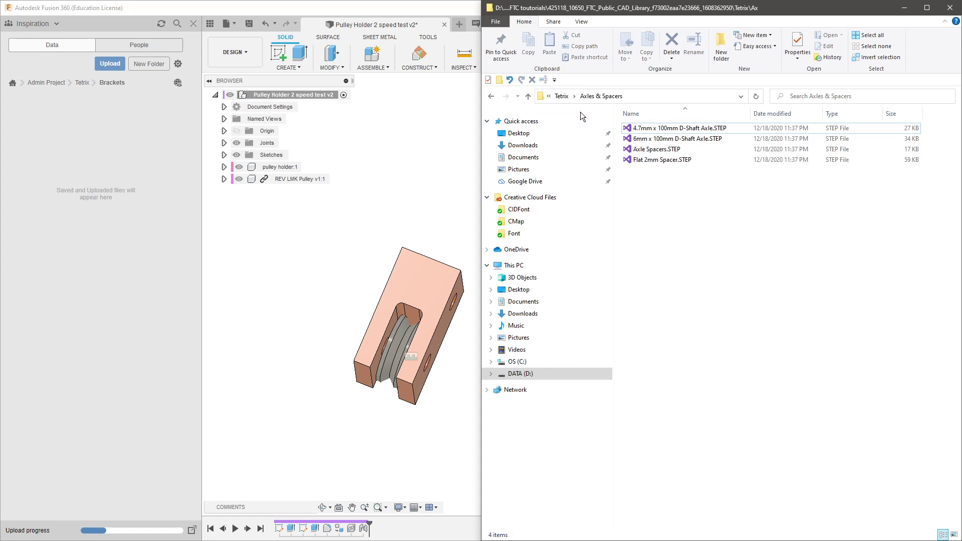
click(566, 98)
double_click(645, 139)
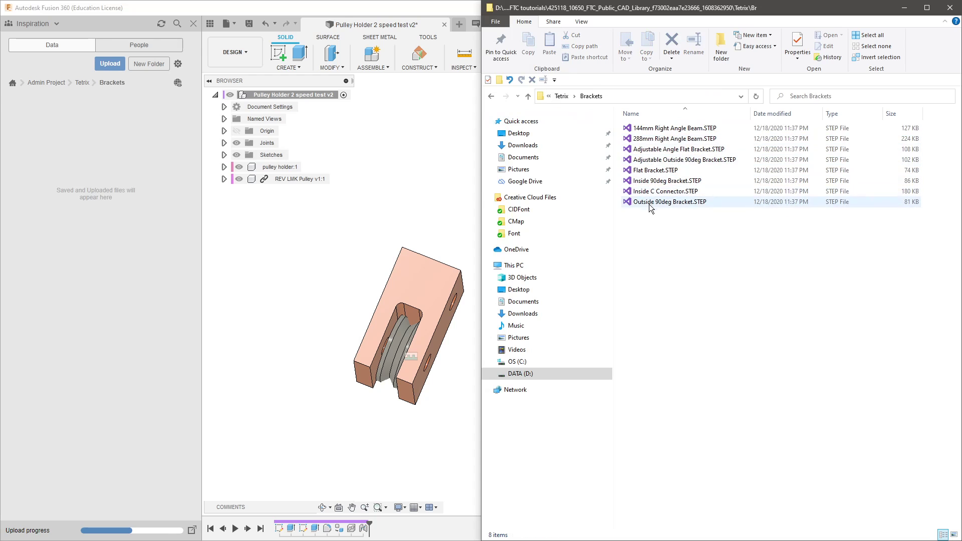
key(ctrl+a)
click(118, 66)
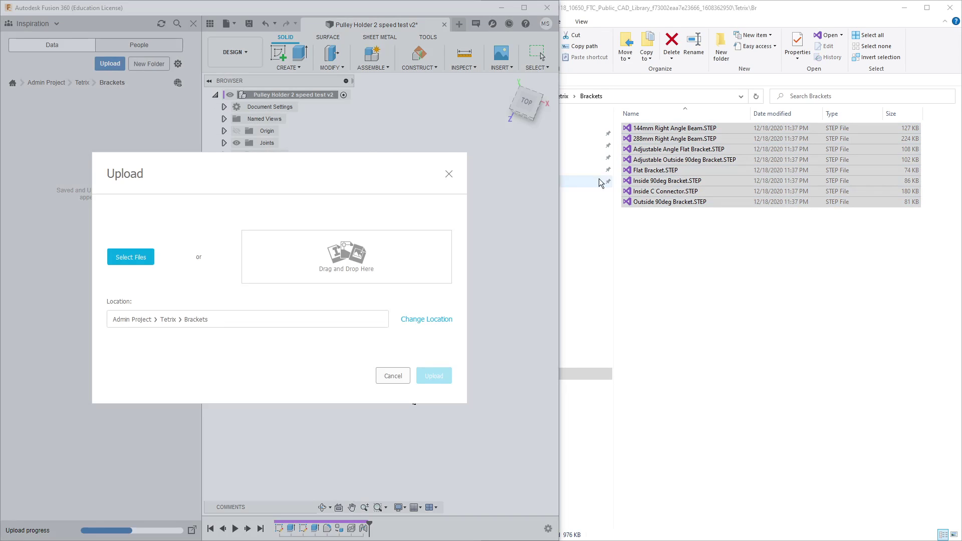
drag(662, 185, 345, 206)
click(434, 436)
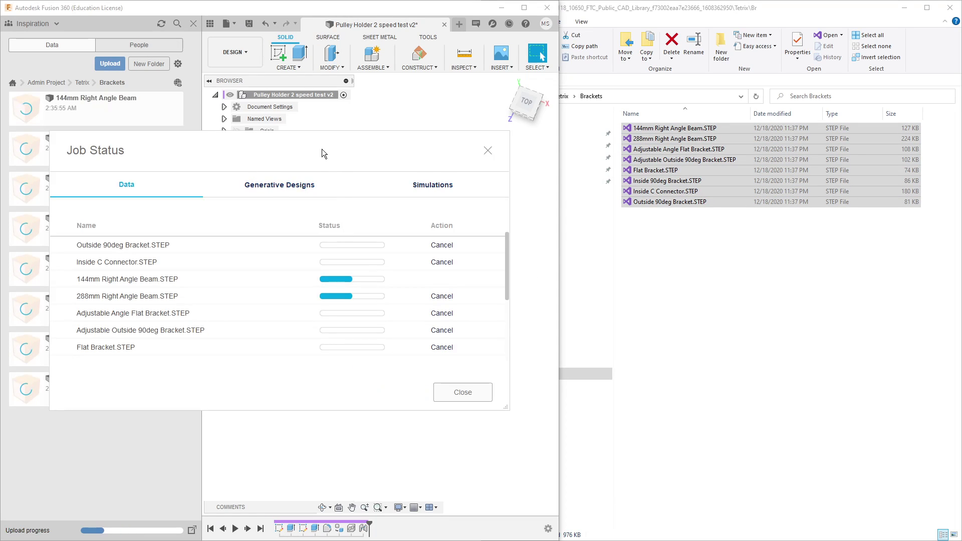
click(110, 92)
click(83, 87)
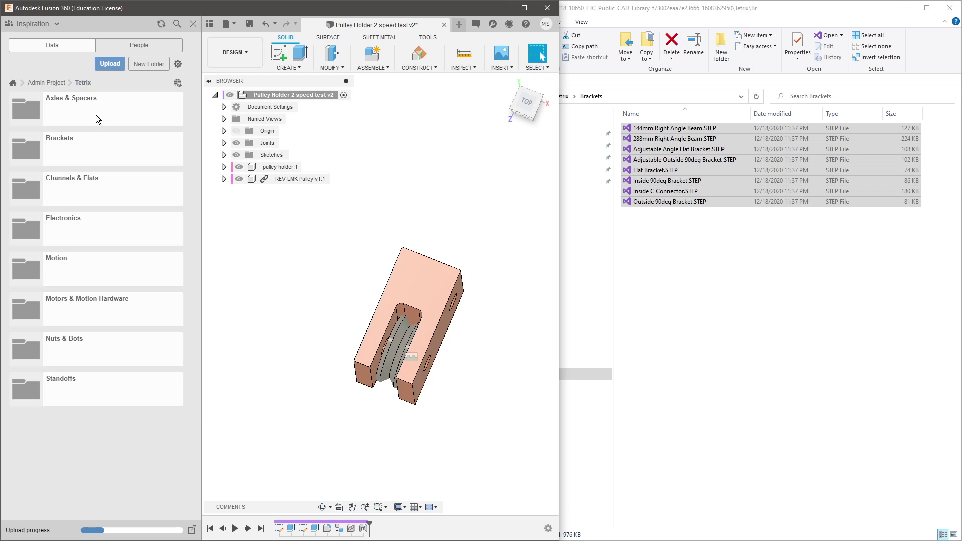
Upload all STEP files from the library's Channel & Flats folder to Channels & Flats in Fusion 360, and return to the Tetrix folder
click(93, 188)
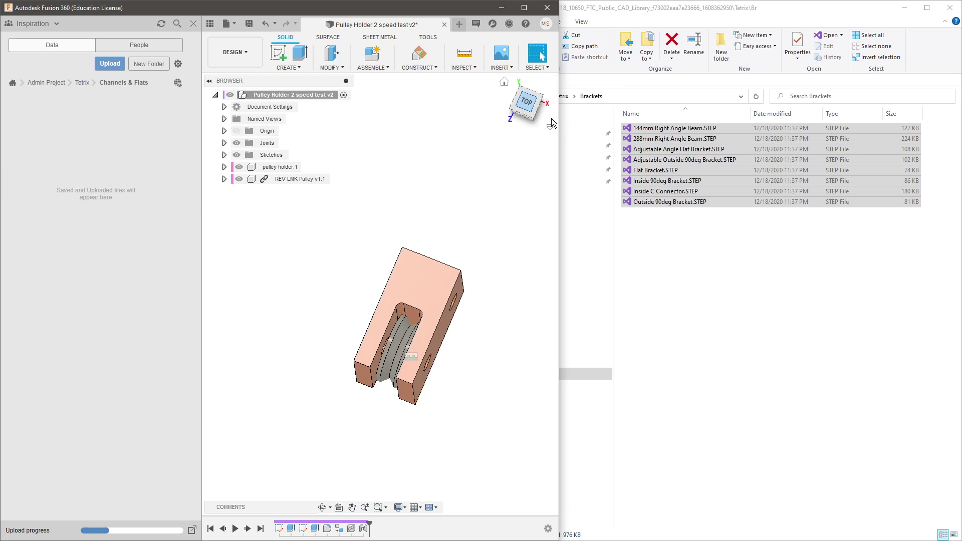
click(647, 201)
click(562, 96)
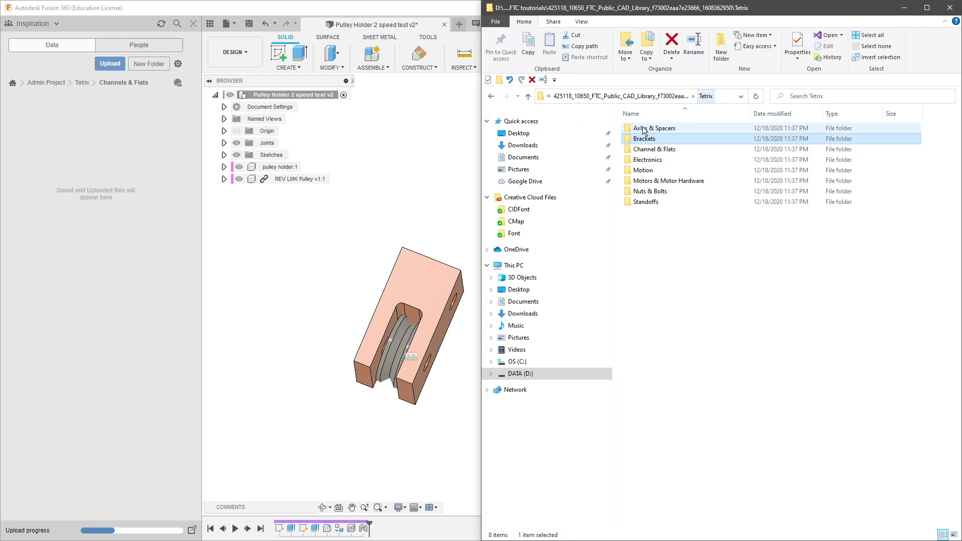
double_click(661, 149)
key(ctrl+a)
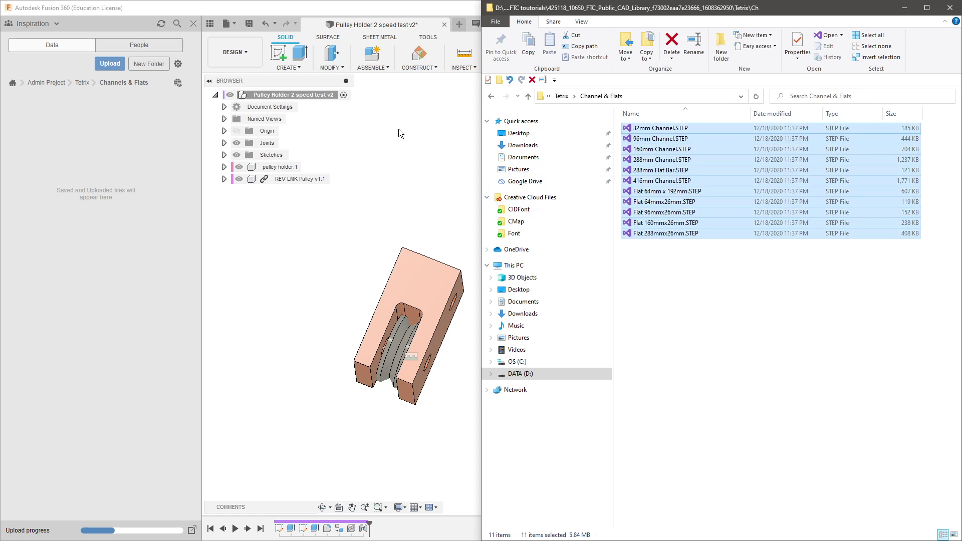
click(110, 64)
drag(661, 173, 436, 258)
click(434, 436)
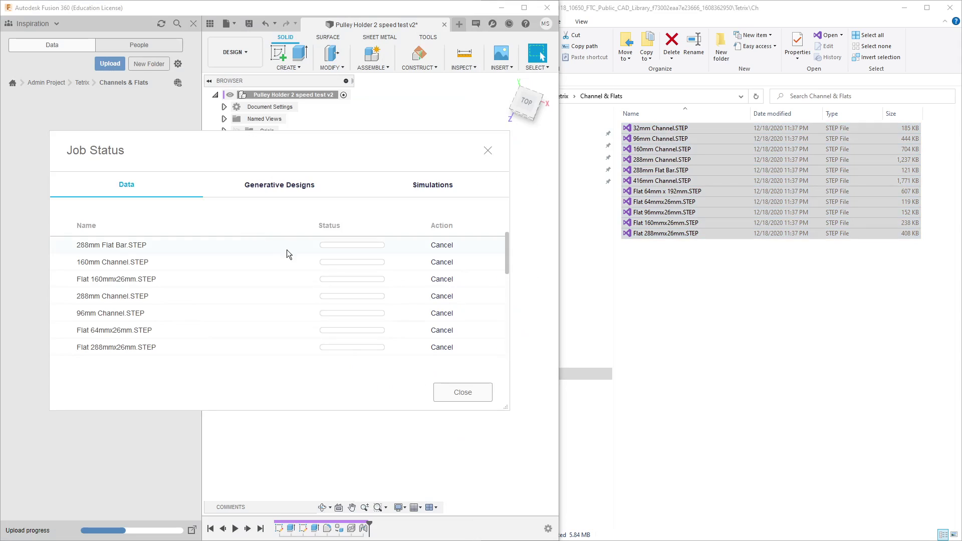
click(488, 151)
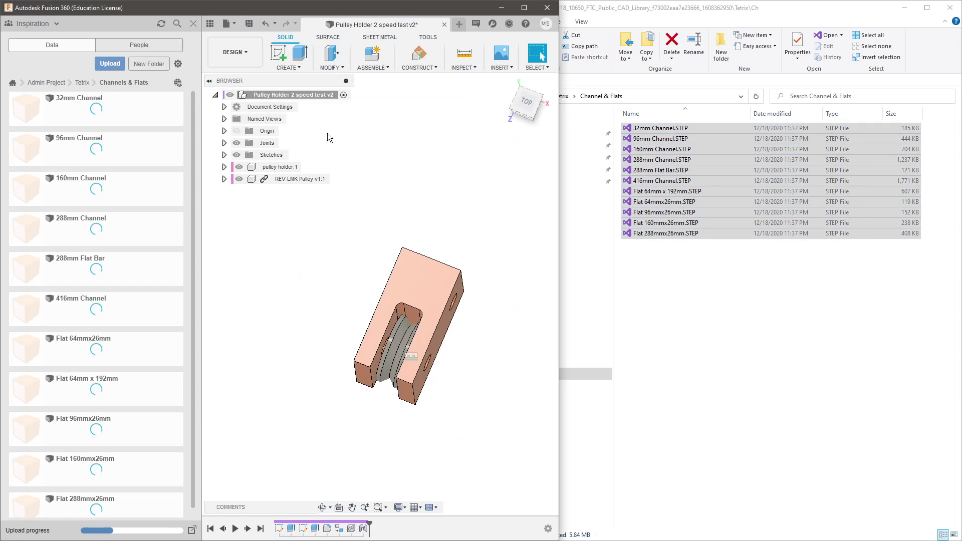
click(83, 86)
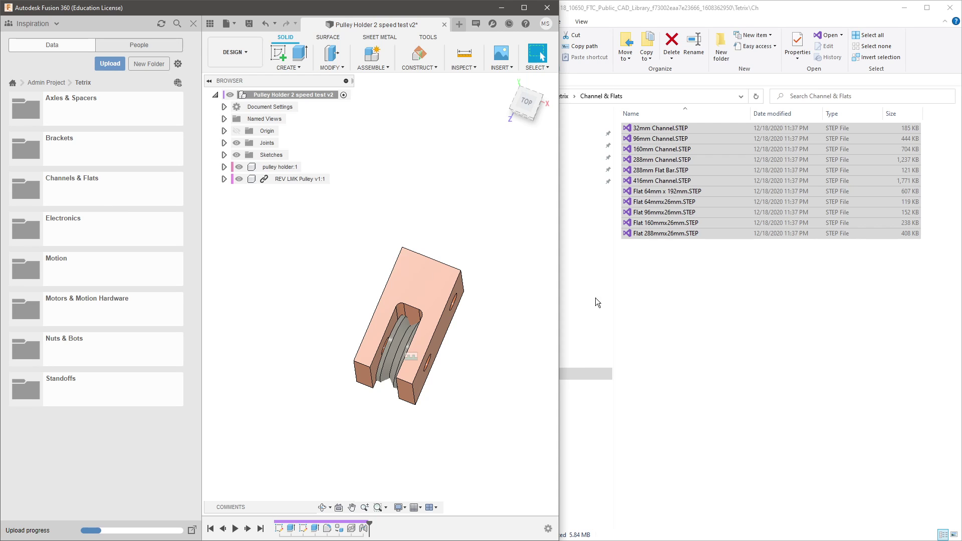
Upload the Matrix 3000mAh 12V Battery and Battery Brackets STEP files to the Electronics folder in Fusion 360, and return to the Tetrix folder
click(780, 344)
click(563, 96)
double_click(651, 163)
click(143, 256)
click(144, 232)
click(110, 63)
click(664, 176)
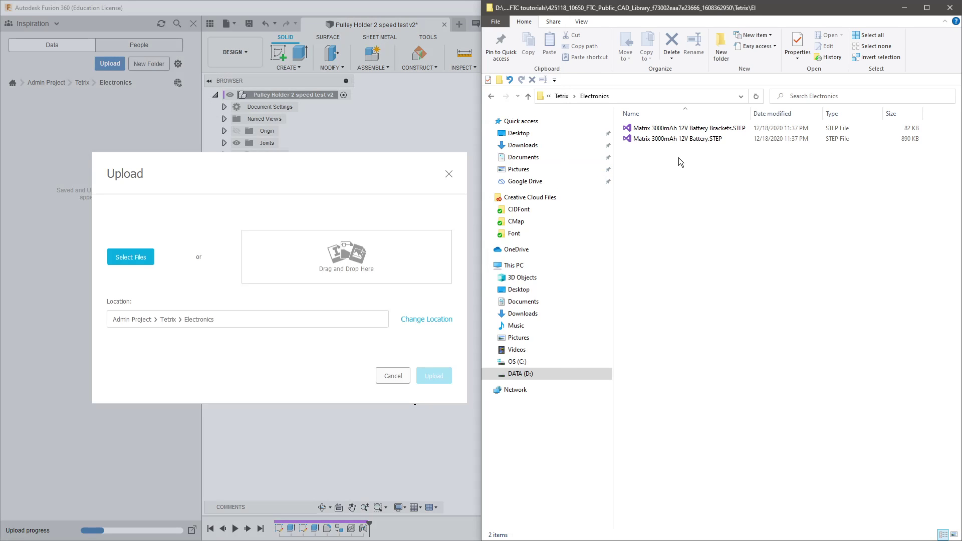
click(666, 139)
shift+click(652, 129)
drag(658, 136, 396, 266)
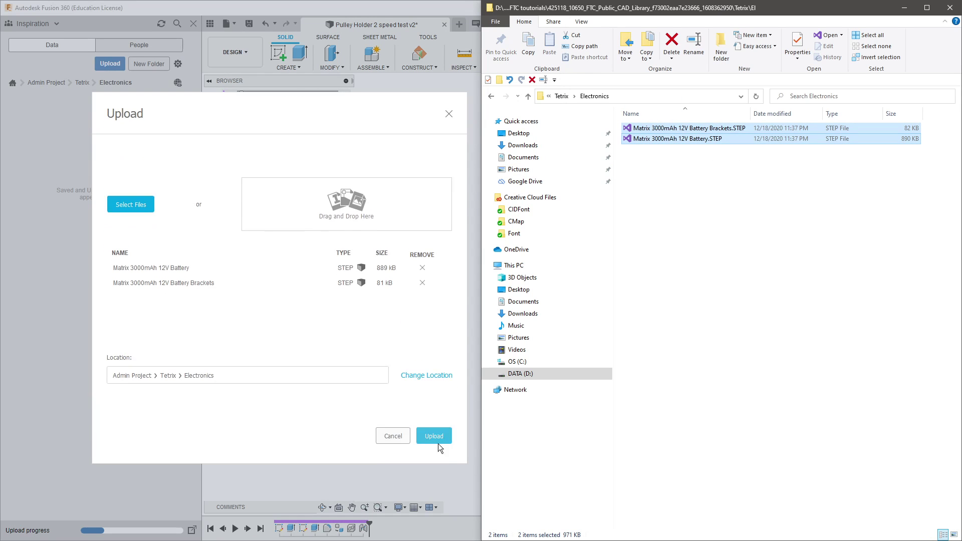
click(434, 436)
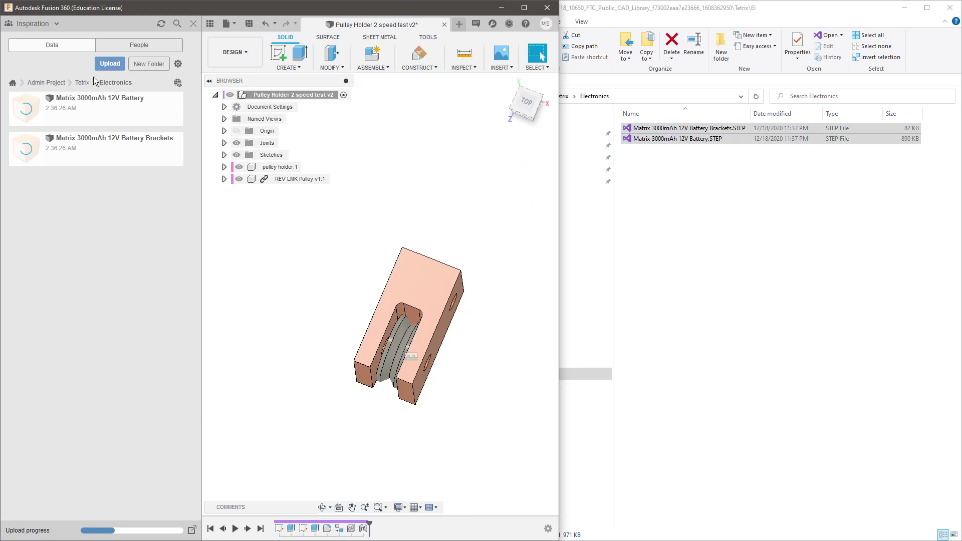
click(83, 82)
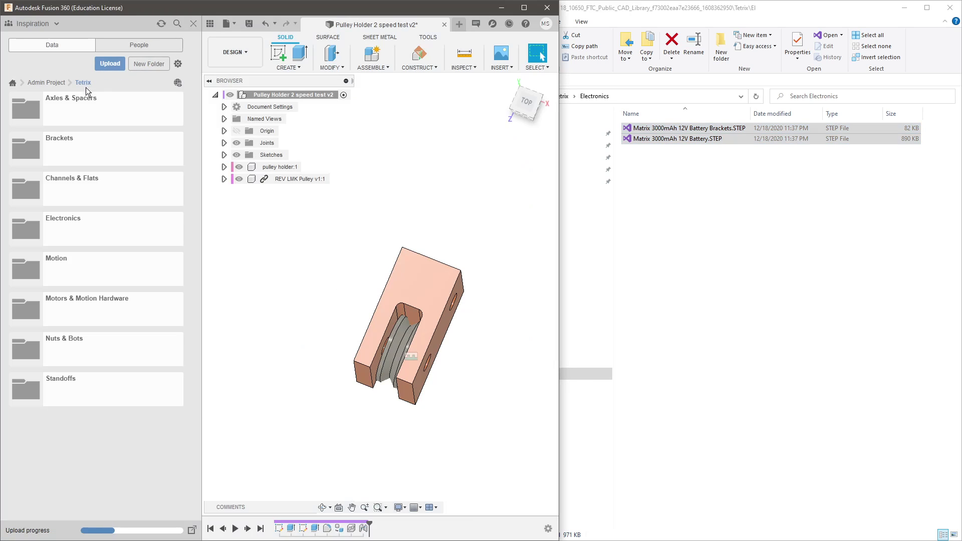
Upload all STEP files from the library's Motion folder to the Motion folder in Fusion 360, and return to the Tetrix folder
click(651, 224)
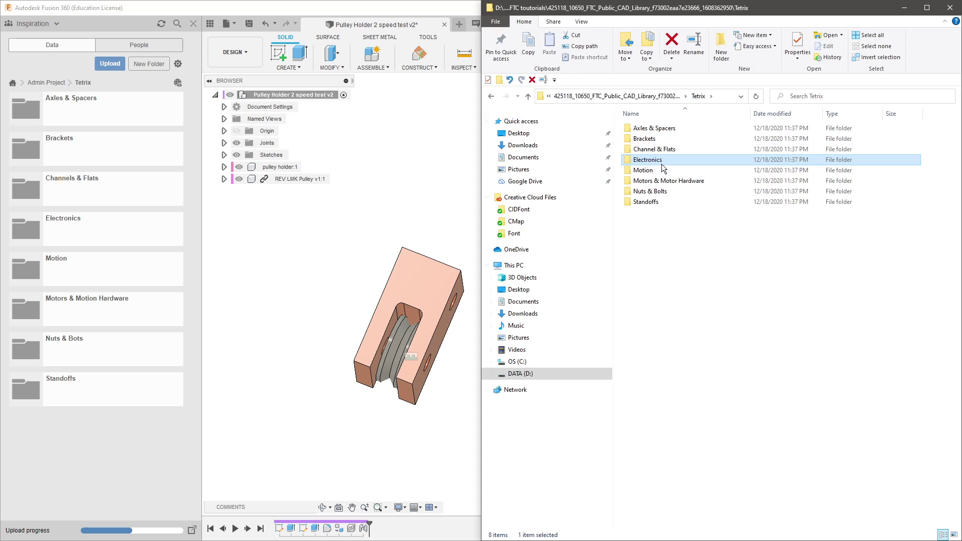
double_click(652, 170)
click(125, 257)
click(124, 258)
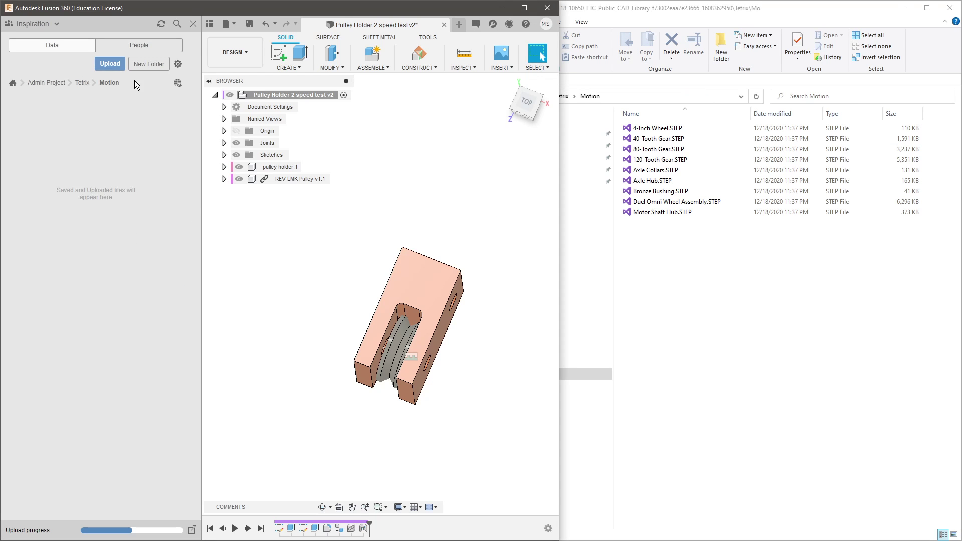
click(110, 63)
click(726, 254)
drag(726, 254, 621, 111)
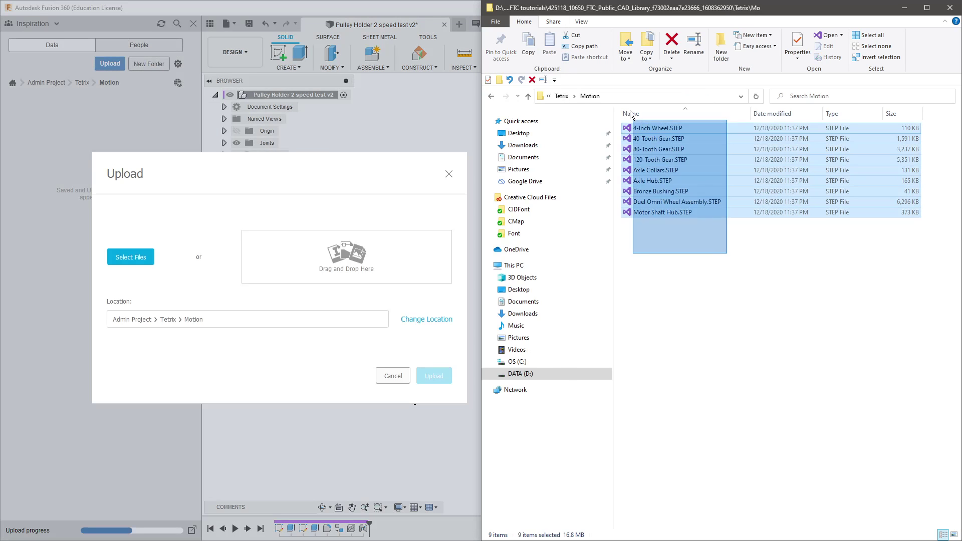
drag(657, 138, 331, 256)
click(434, 436)
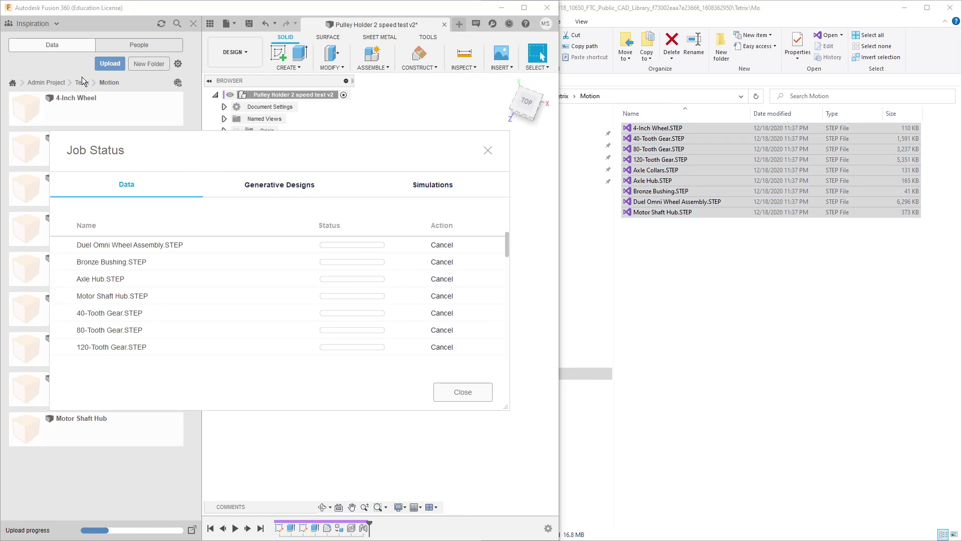
click(86, 83)
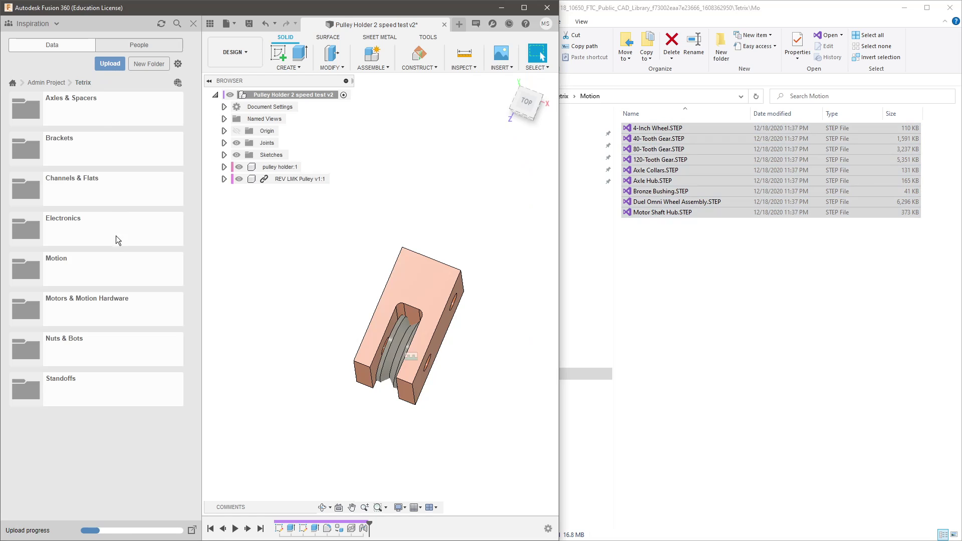
Upload all STEP files from the library's Motors & Motor Hardware folder to Motors & Motion Hardware in Fusion 360, and return to the Tetrix folder
click(693, 253)
key(alt+Up)
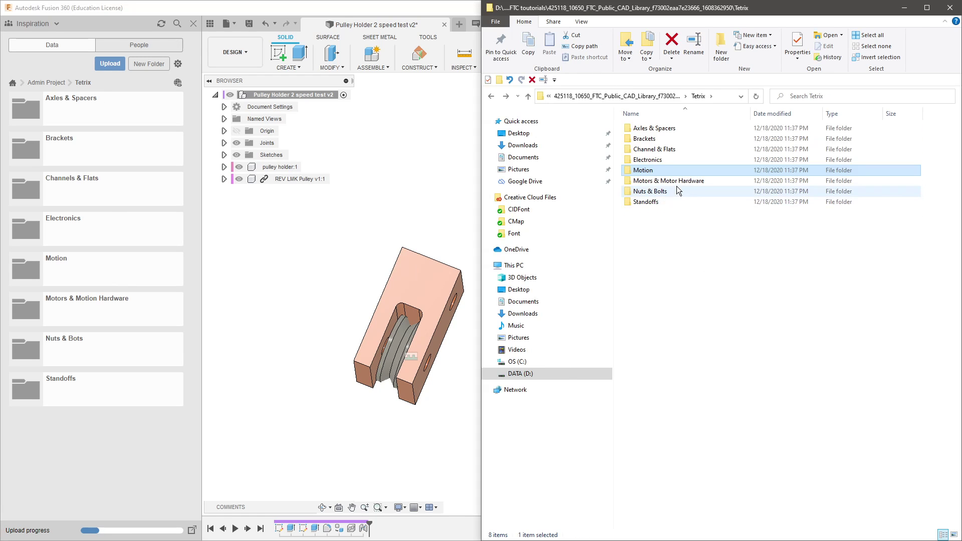
double_click(667, 181)
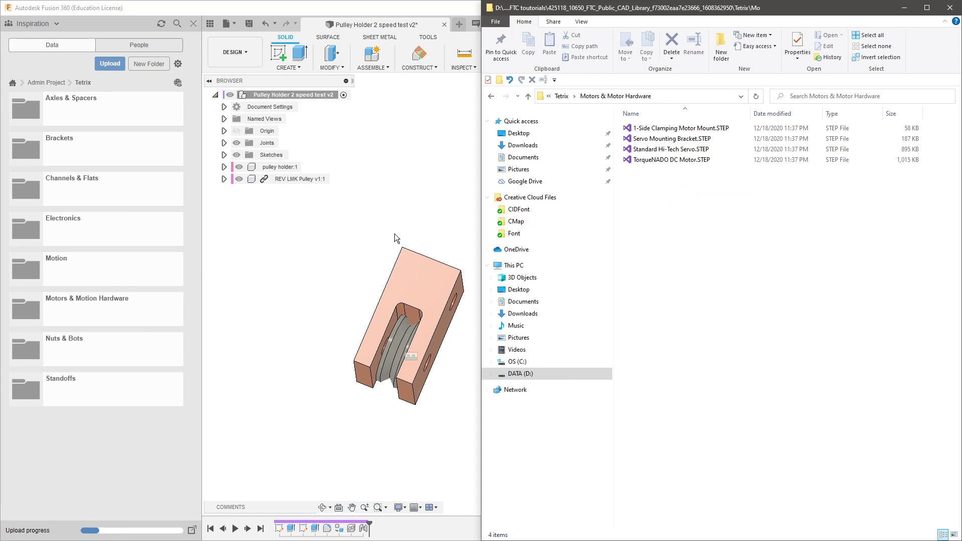
click(156, 305)
drag(701, 229, 371, 225)
click(115, 67)
click(424, 430)
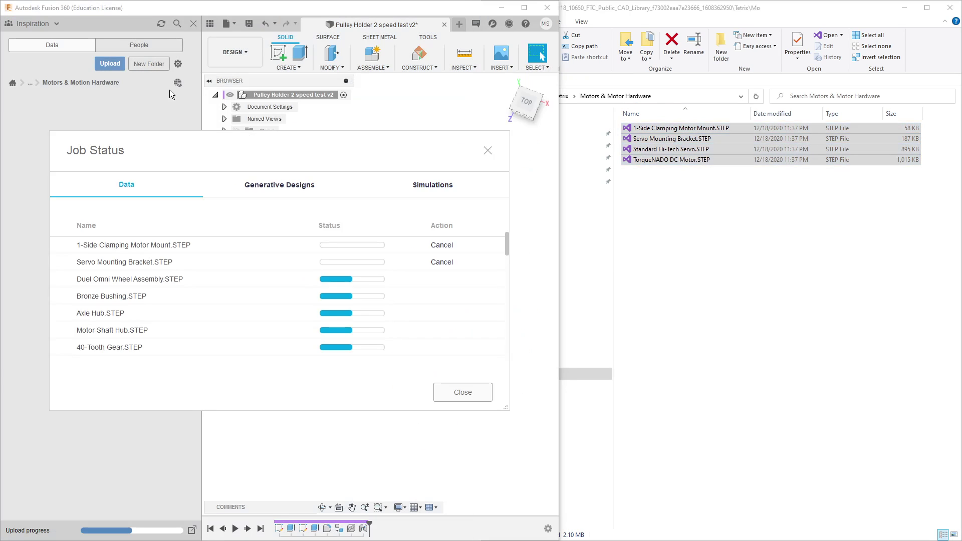
click(488, 151)
click(30, 83)
click(38, 108)
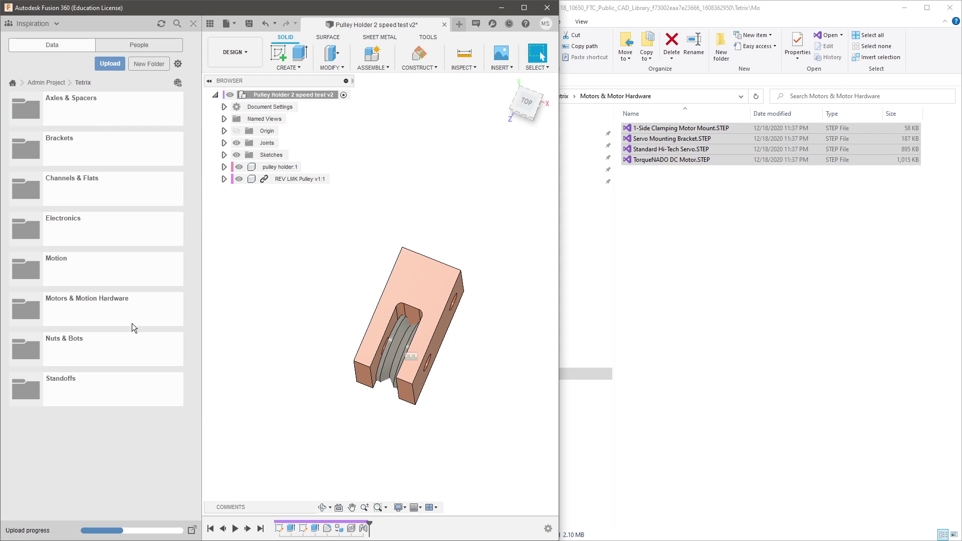
Upload the bolt and Kep Nut STEP files from the library's Nuts & Bolts folder to Nuts & Bots in Fusion 360, and return to Tetrix
click(764, 311)
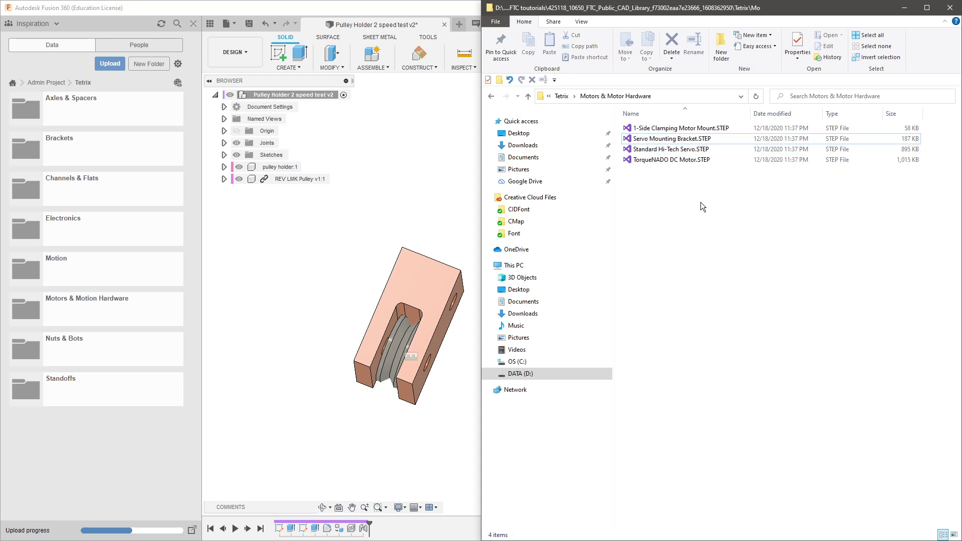
key(alt+Left)
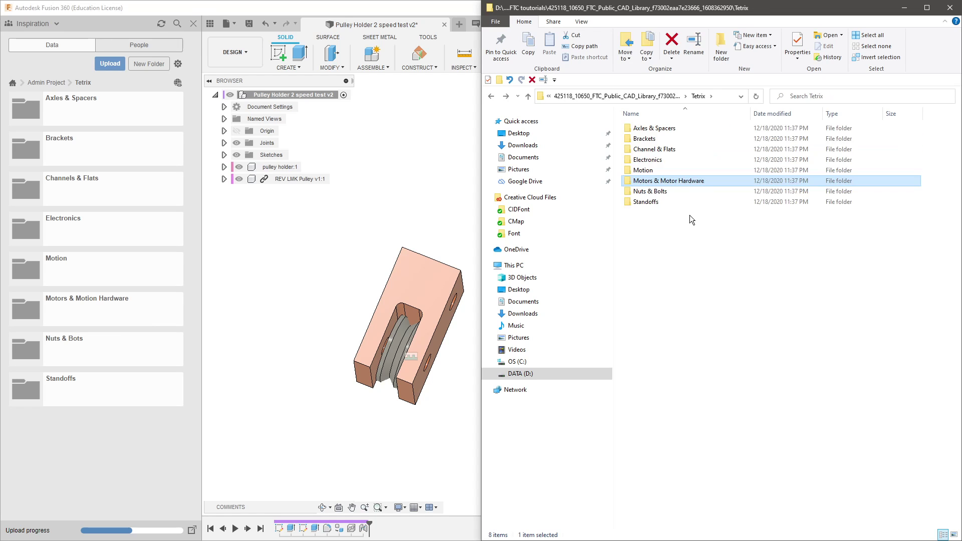
click(688, 194)
double_click(688, 195)
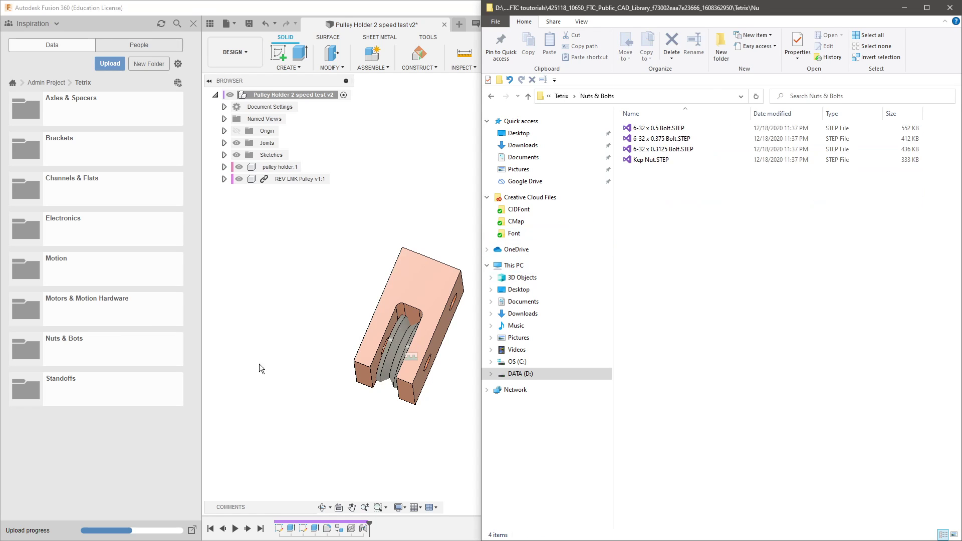
double_click(152, 353)
drag(781, 295, 616, 120)
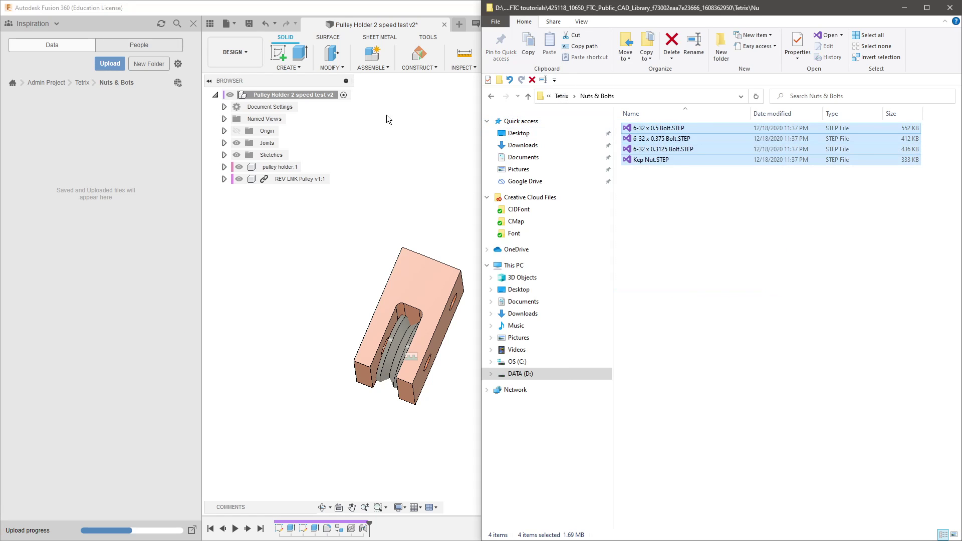
click(122, 62)
drag(672, 149, 367, 259)
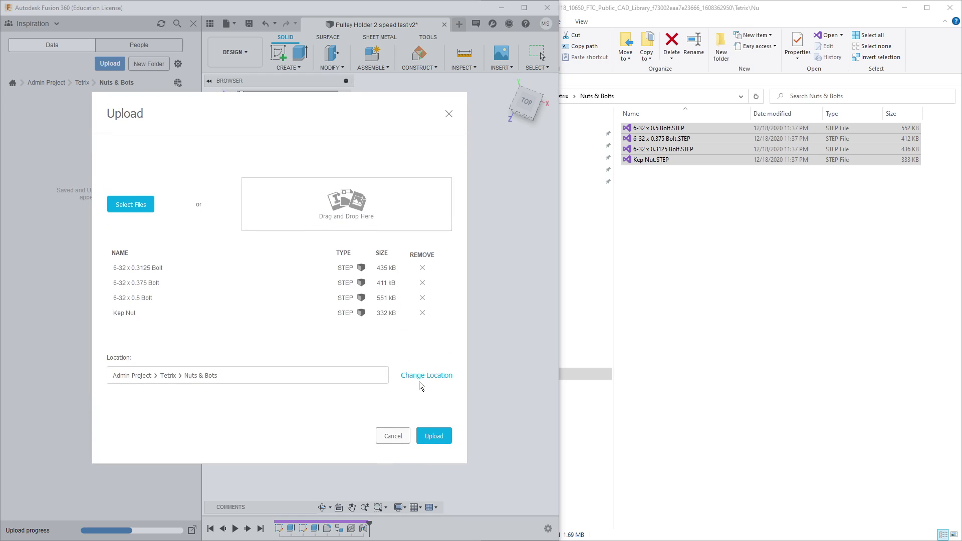
click(434, 433)
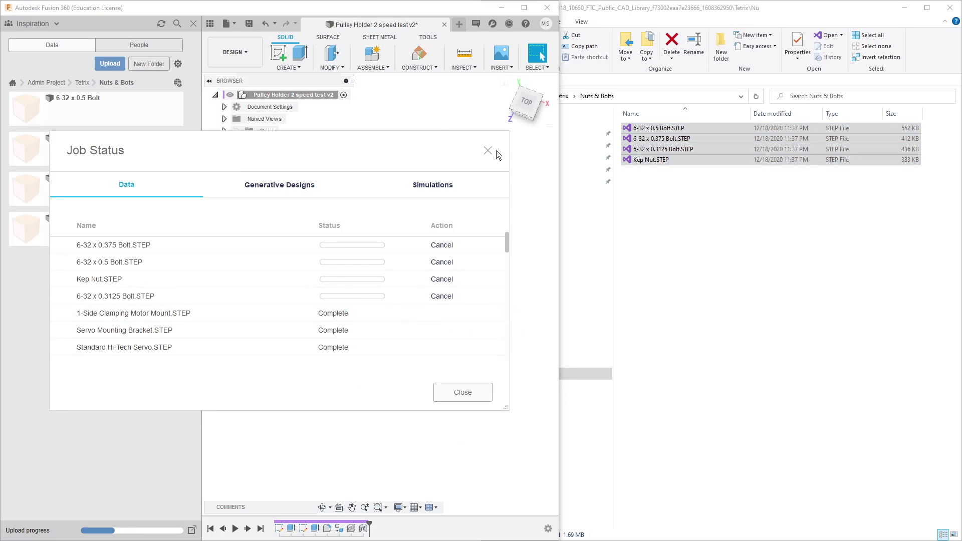
click(489, 150)
click(80, 83)
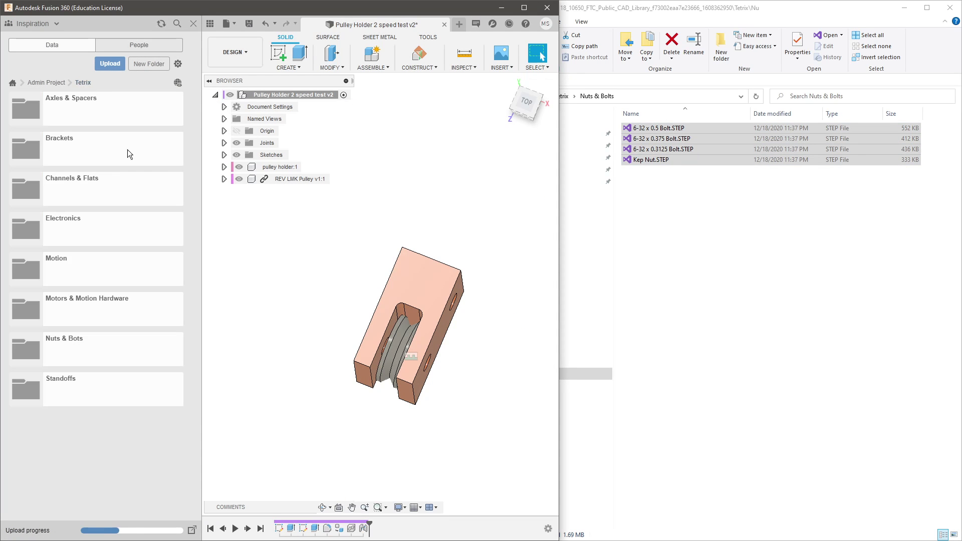
Upload the 6-32x28mm, 6-32x32mm and 16mm Standoff STEP files from the library to the Standoffs folder in Fusion 360
click(100, 387)
click(779, 271)
key(alt+Up)
double_click(662, 201)
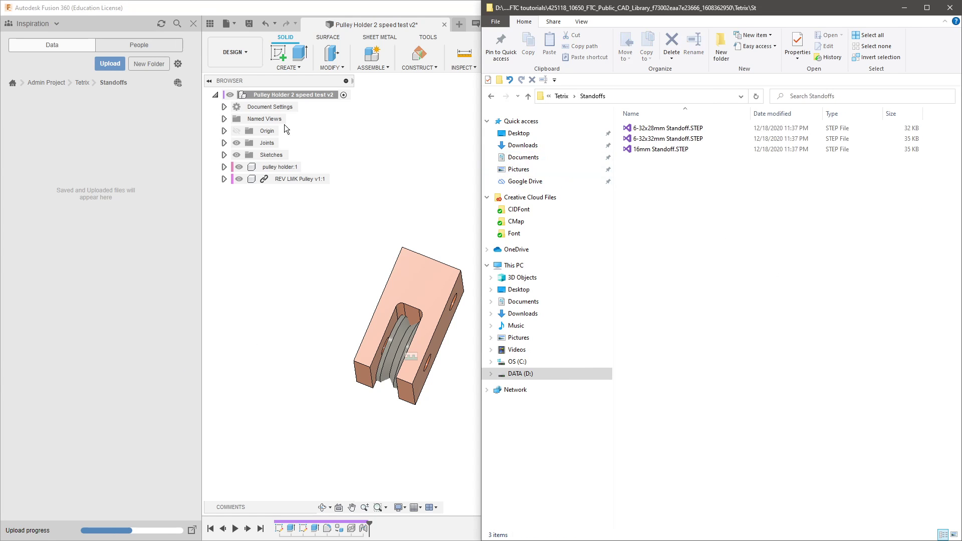
click(110, 63)
drag(687, 190, 426, 258)
click(444, 431)
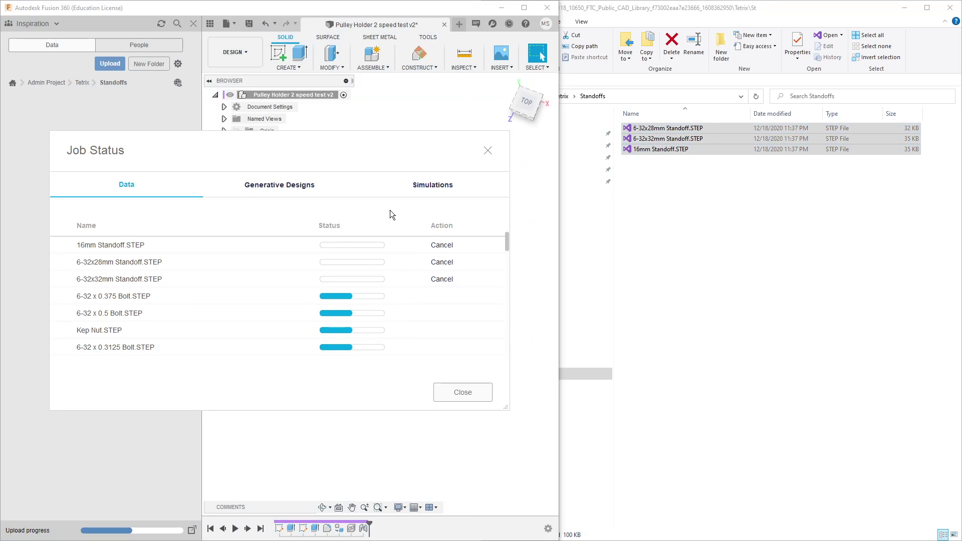
click(489, 153)
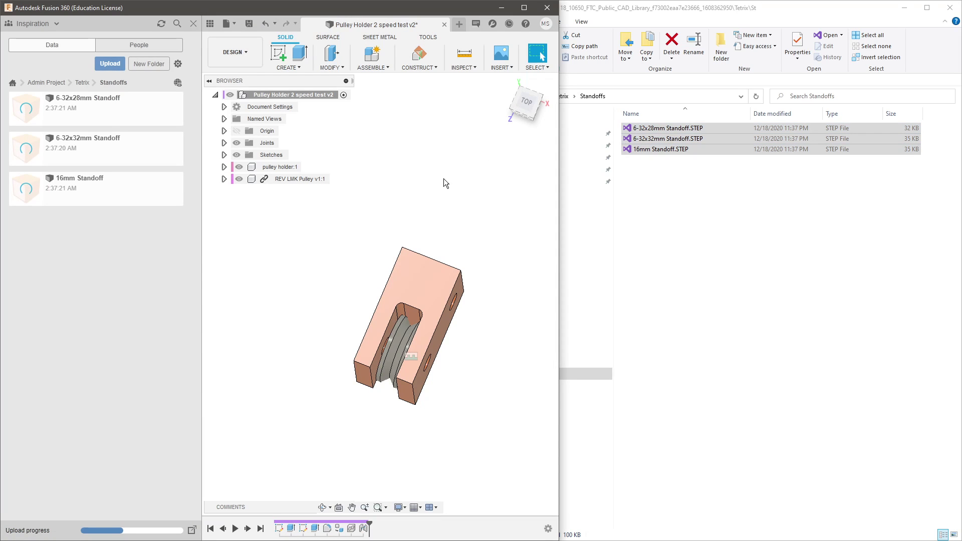
Maximize Fusion 360, return to Admin Project, and look into its Actobotics, goBILDA and REV folders
key(super+Up)
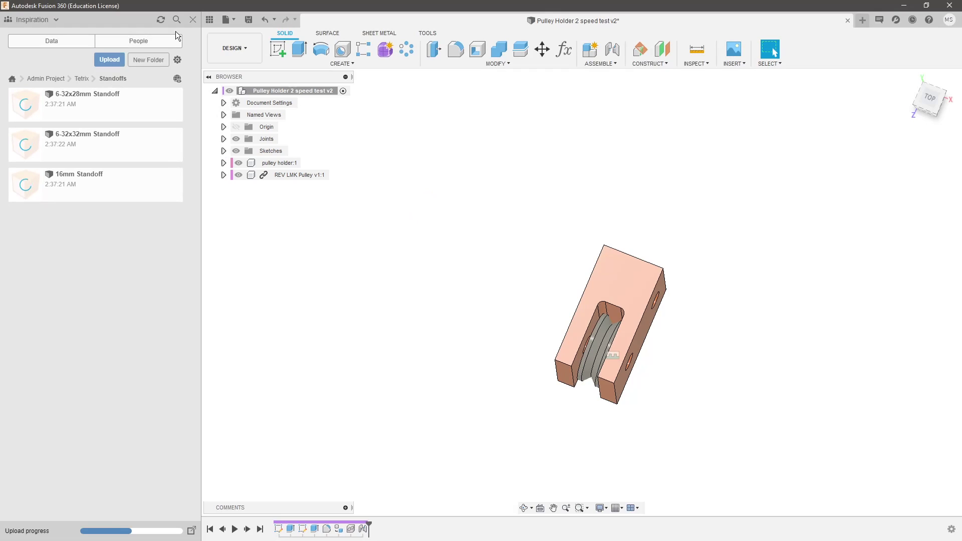
click(82, 78)
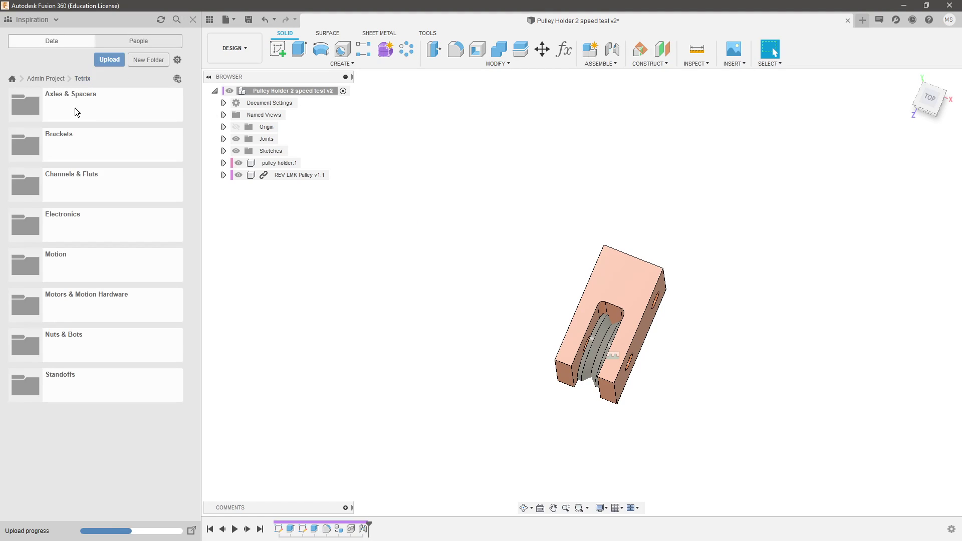
click(45, 78)
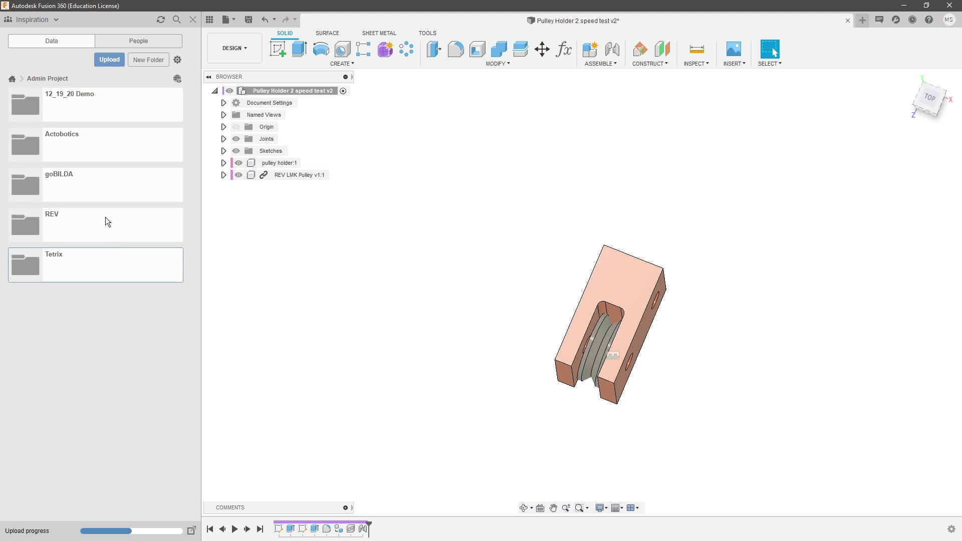
click(119, 153)
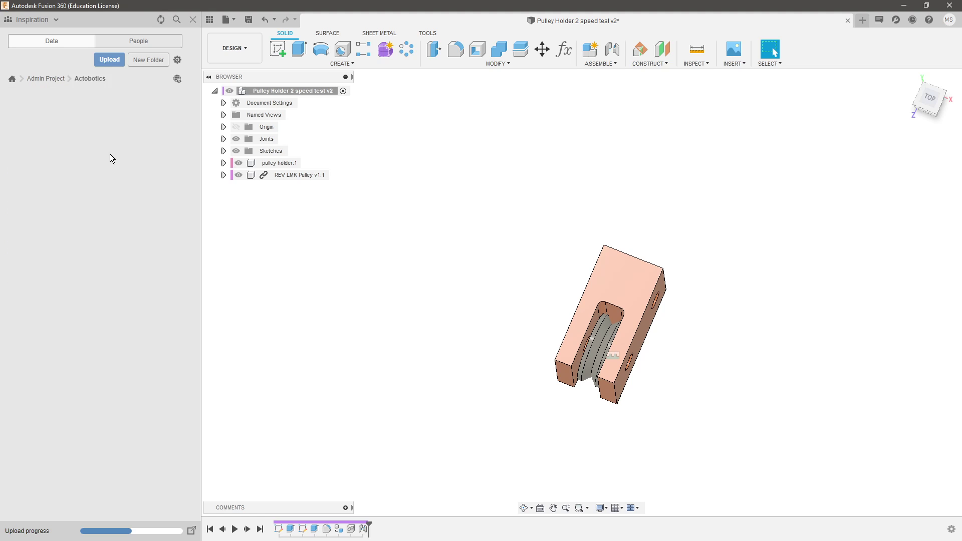
click(54, 82)
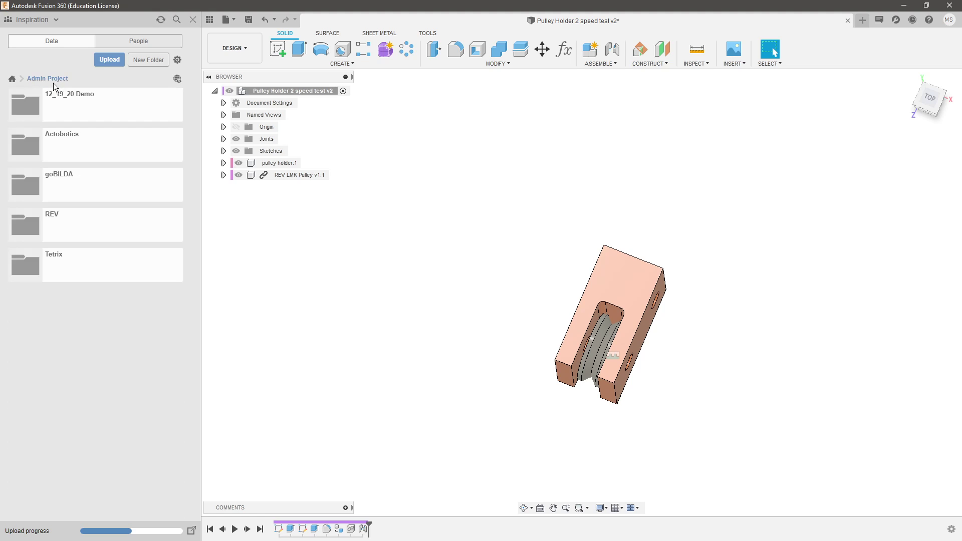
click(114, 179)
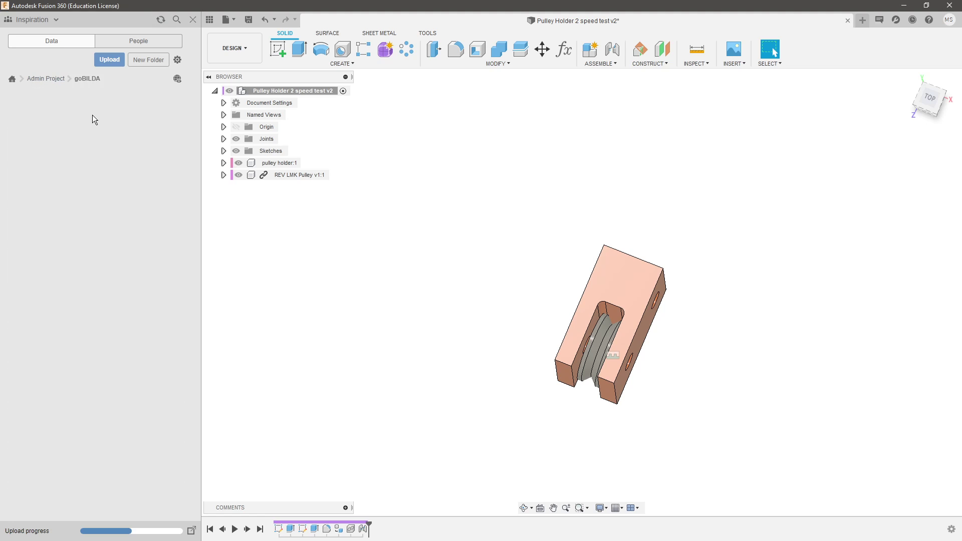
click(63, 81)
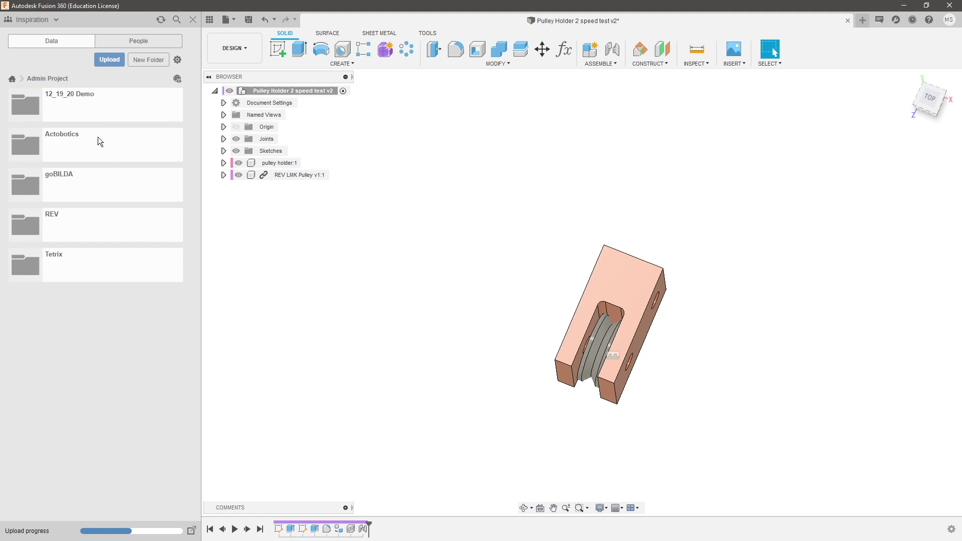
click(107, 236)
click(63, 80)
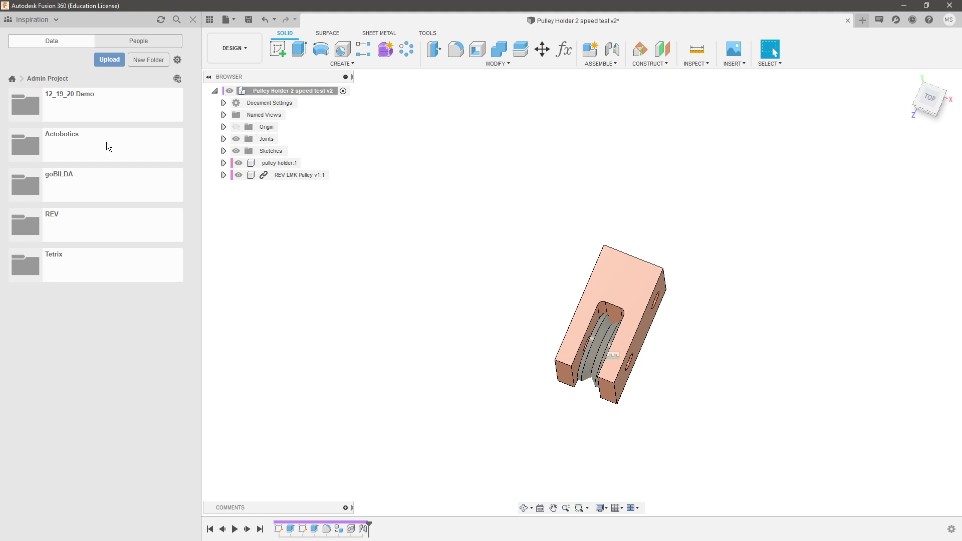
Search Admin Project for "screw", load the remaining results, and look through the whole list of parts
click(176, 20)
text(screw)
key(Return)
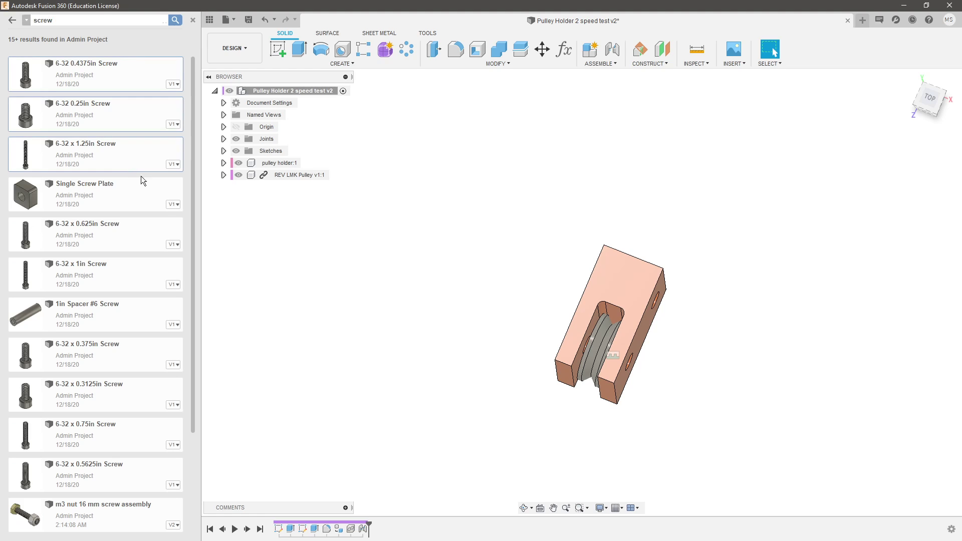
scroll(127, 283, down, 4)
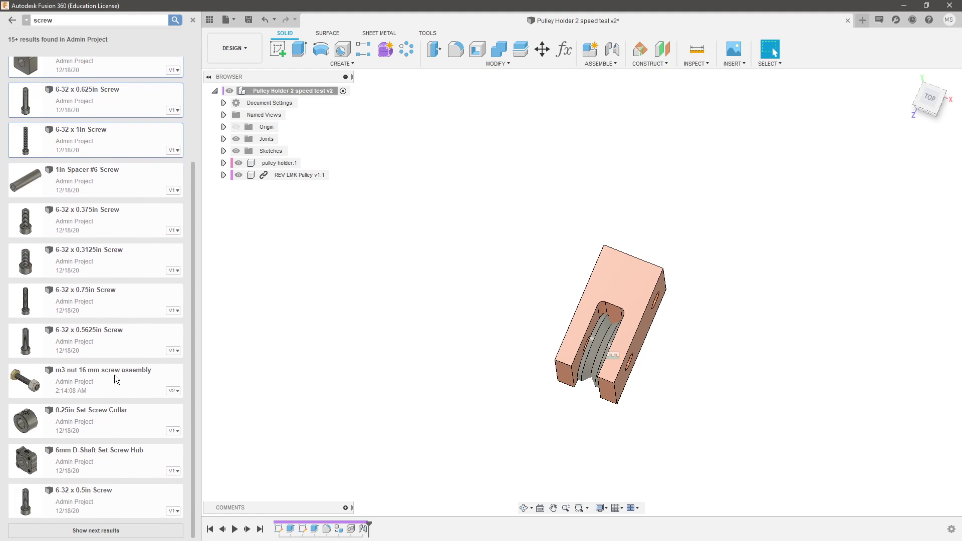
click(96, 531)
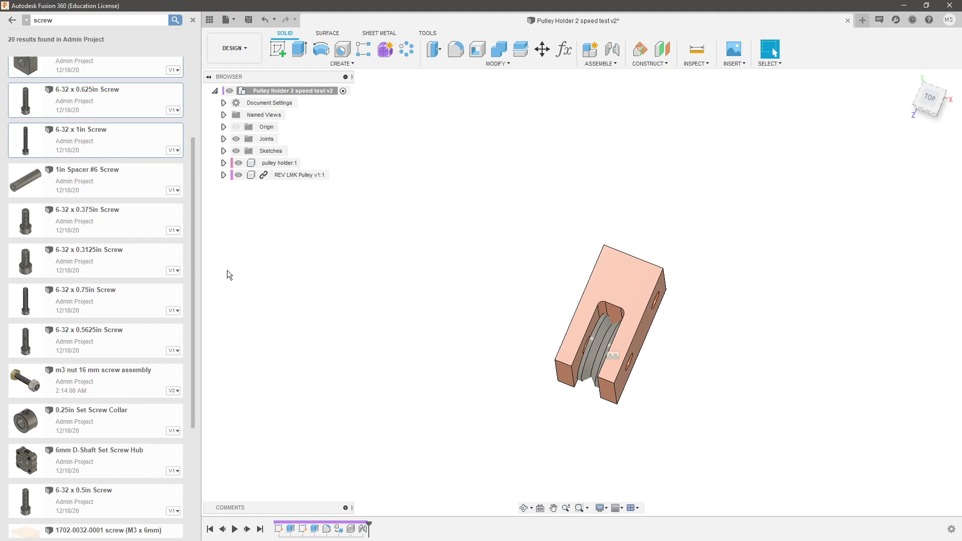
scroll(225, 278, up, 3)
scroll(366, 302, down, 3)
scroll(150, 356, down, 4)
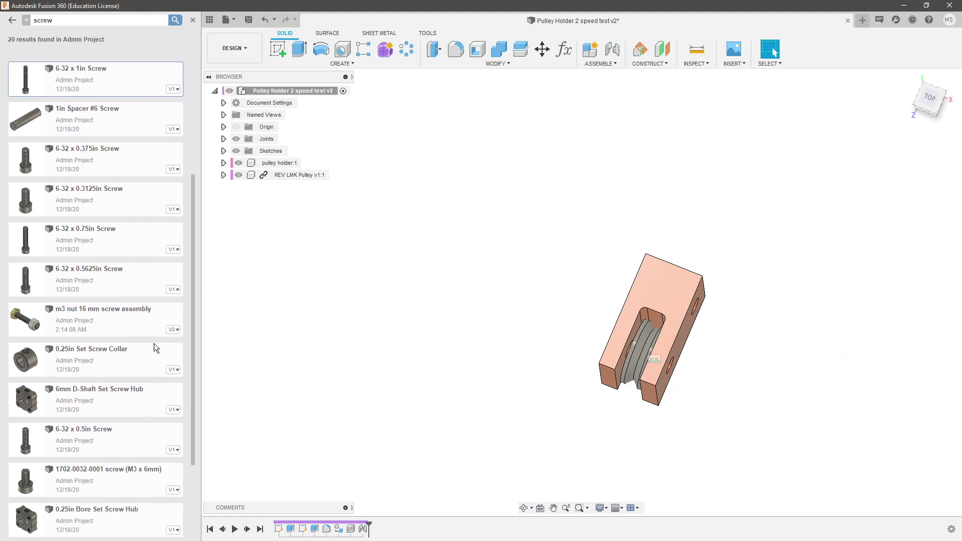
scroll(149, 350, up, 6)
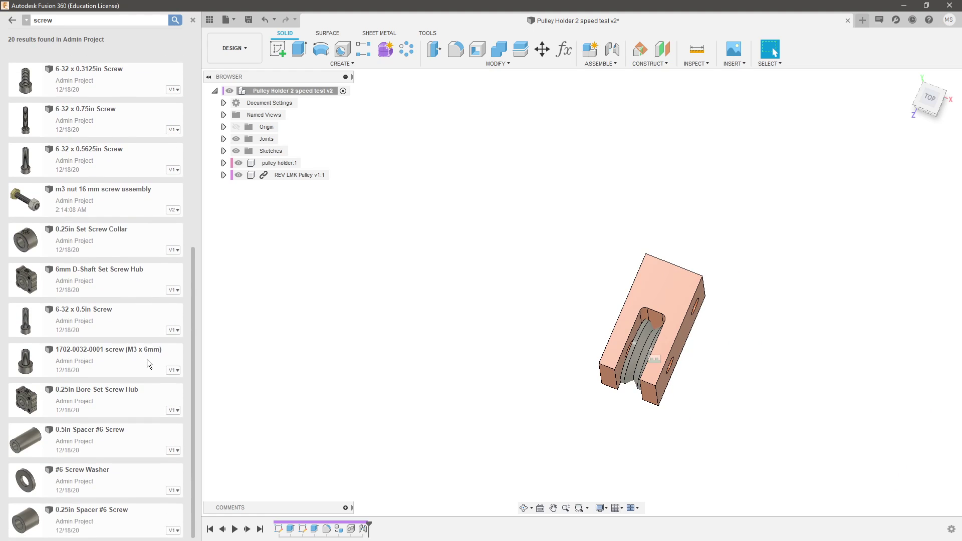
scroll(140, 306, up, 1)
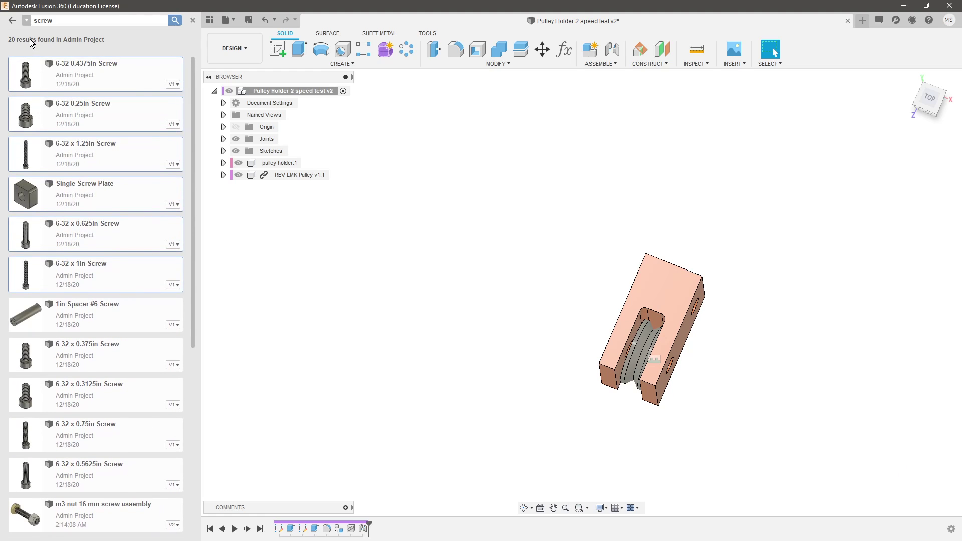
Search Admin Project for "m3", and switch to the 10650 FTC Public CAD Library page in the browser
double_click(83, 23)
text(m3)
key(Return)
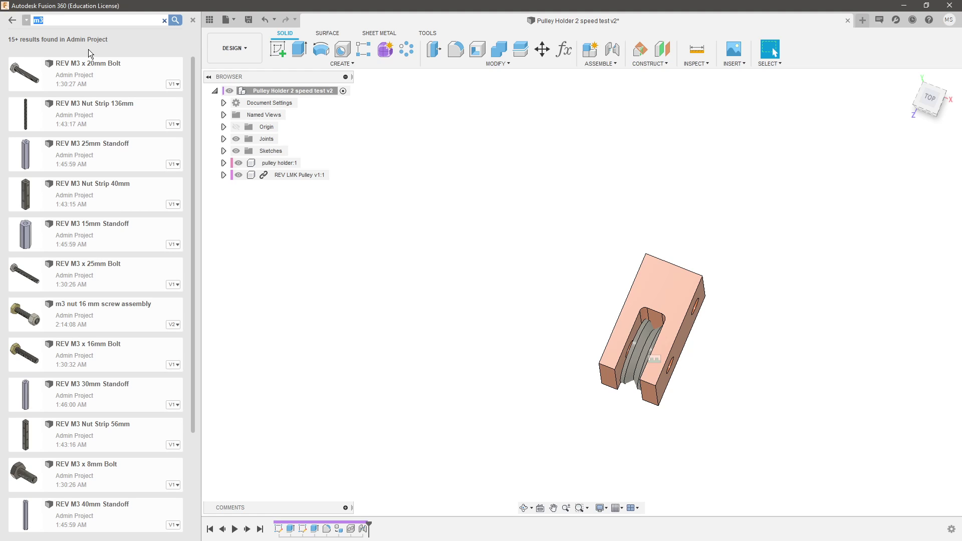
key(alt+Tab)
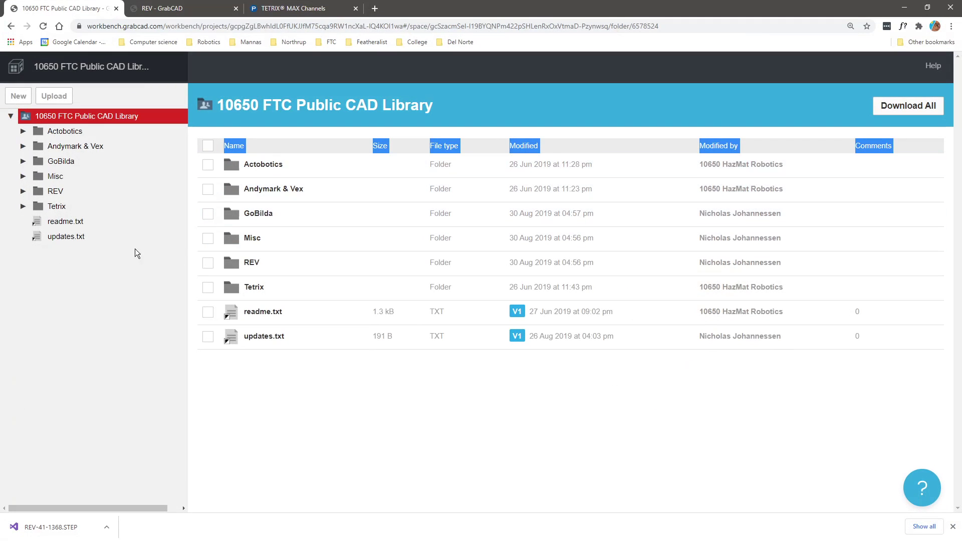
View the library's updates.txt and readme.txt files, and switch back to Fusion 360
click(112, 236)
click(114, 224)
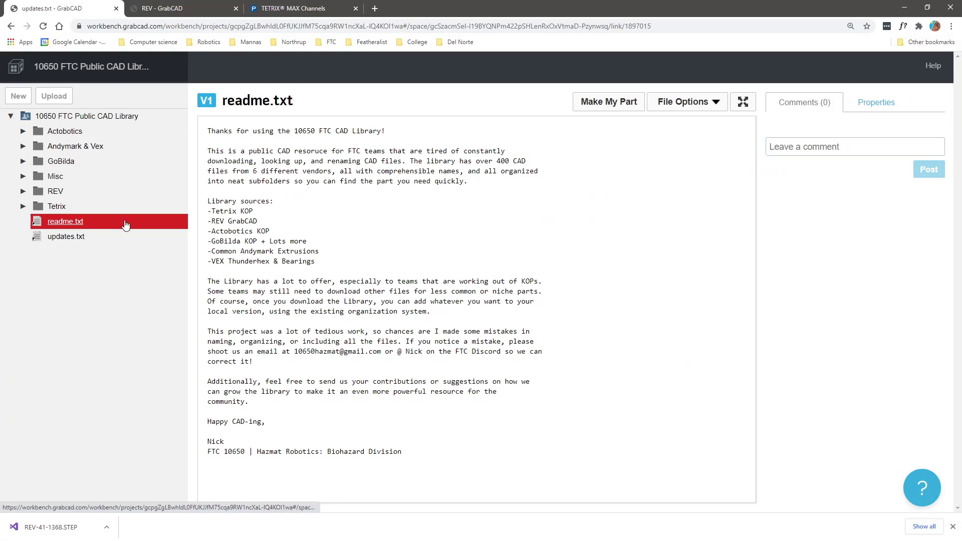
key(alt+Tab)
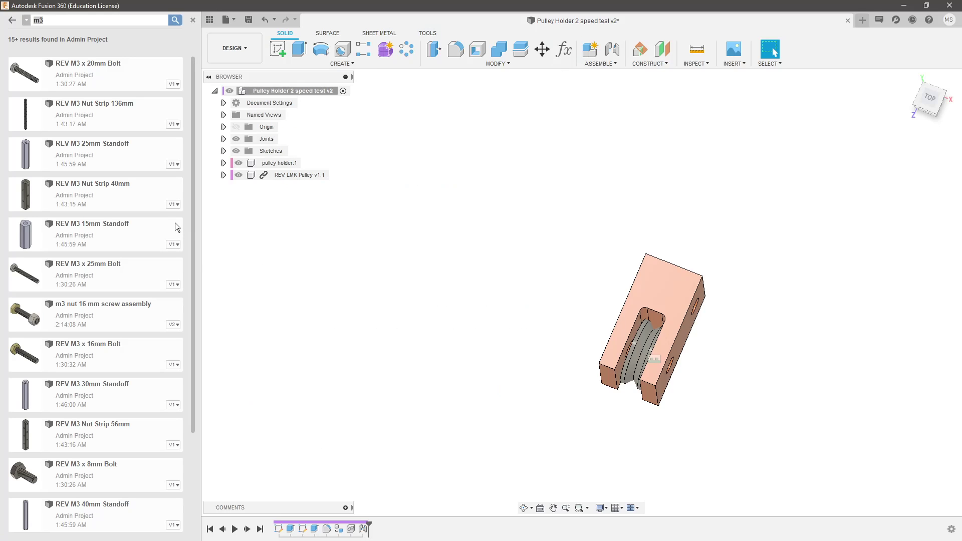
Arrange the Fusion 360 window side by side with the Tetrix Standoffs folder in File Explorer
key(super+Left)
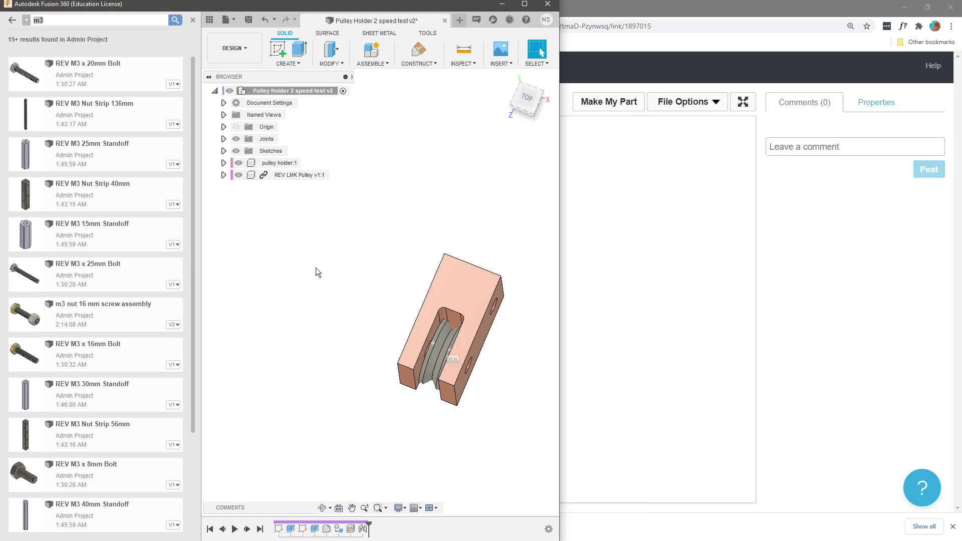
key(alt+Tab)
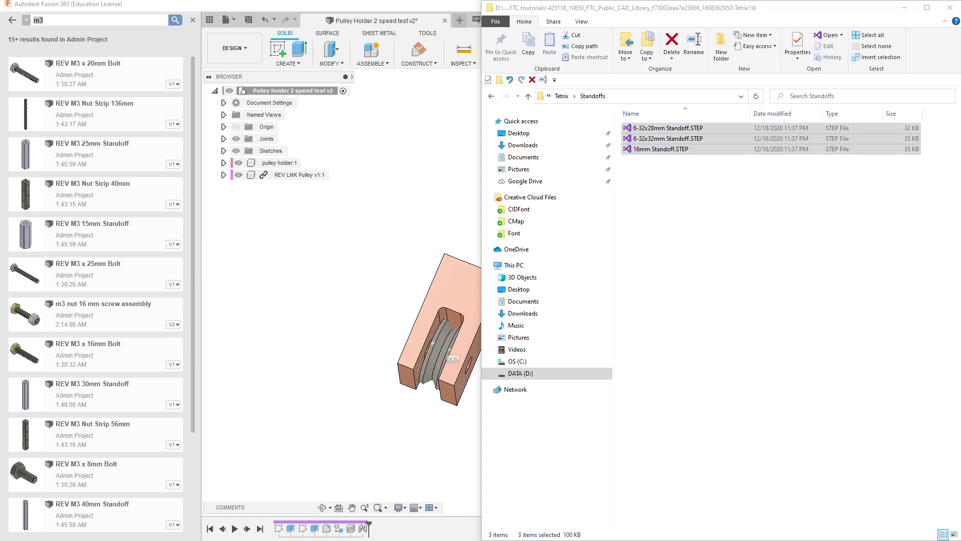
click(249, 291)
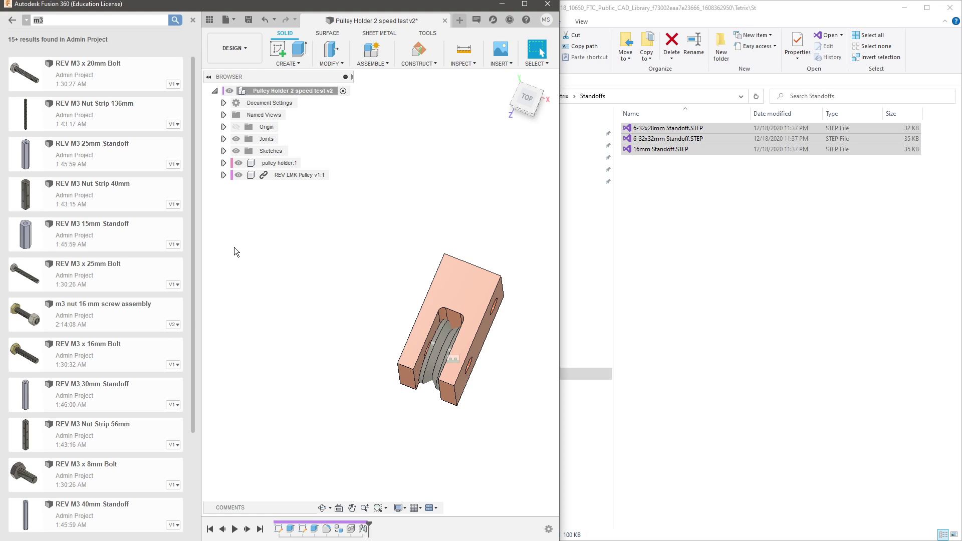
drag(689, 235, 624, 119)
click(370, 266)
Insert the REV M3 x 16mm Bolt into the current design and join it to the pulley holder's side hole at the pulley
right_click(140, 350)
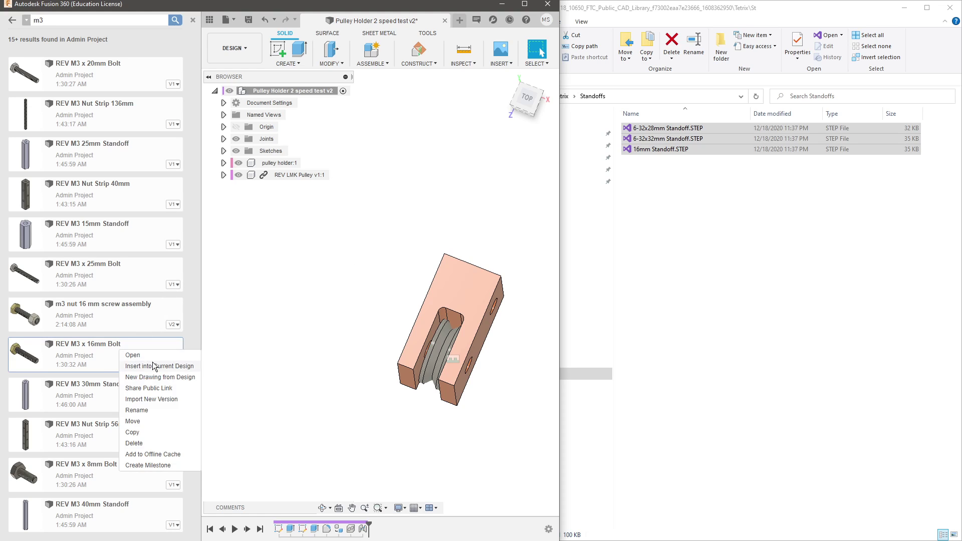
click(154, 366)
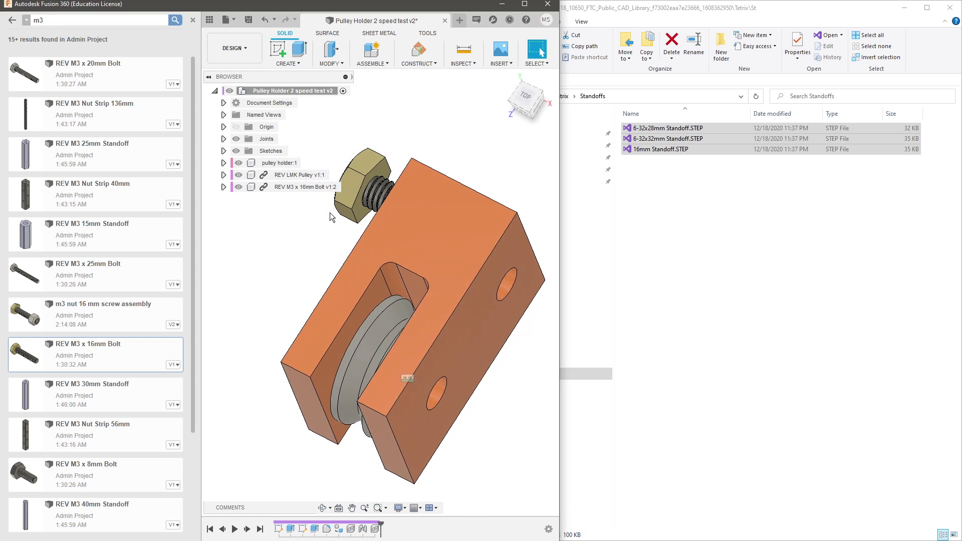
key(j)
scroll(363, 210, up, 5)
click(394, 164)
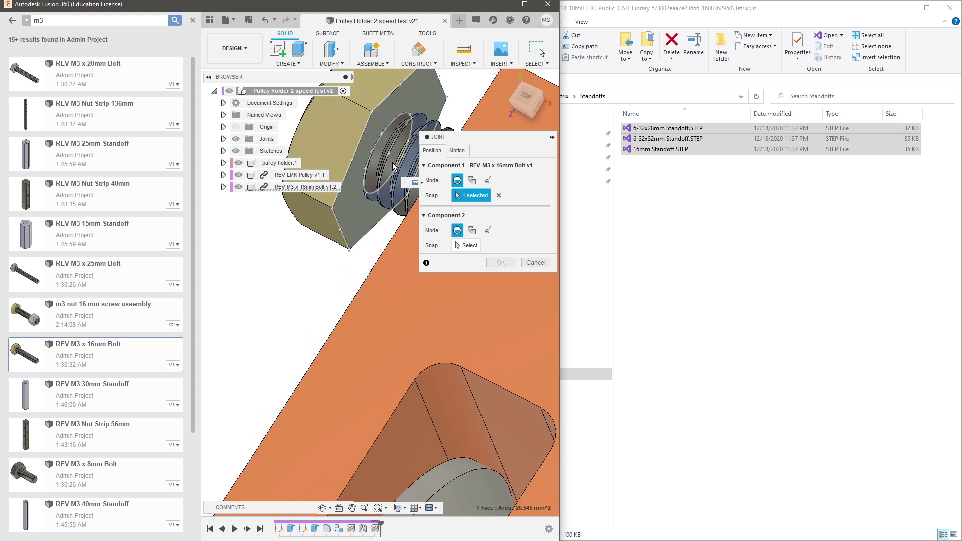
scroll(394, 167, down, 5)
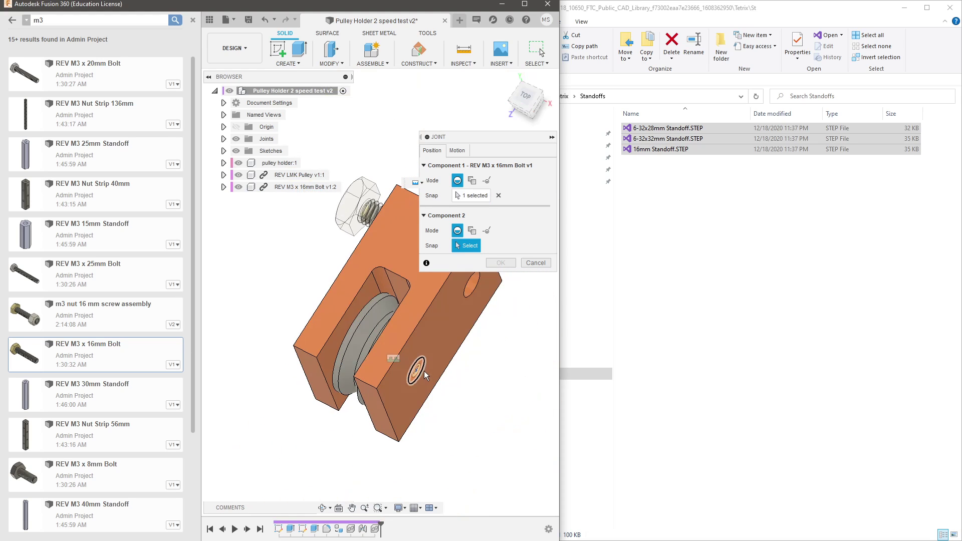
click(426, 376)
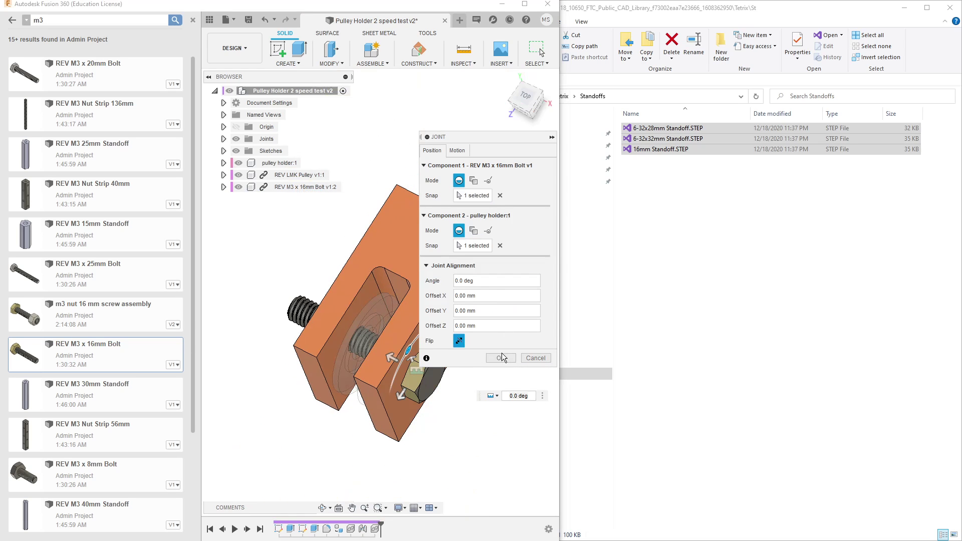
click(501, 358)
Hide the joint symbols through the object visibility settings and maximize the Fusion 360 window
scroll(501, 357, down, 4)
click(399, 508)
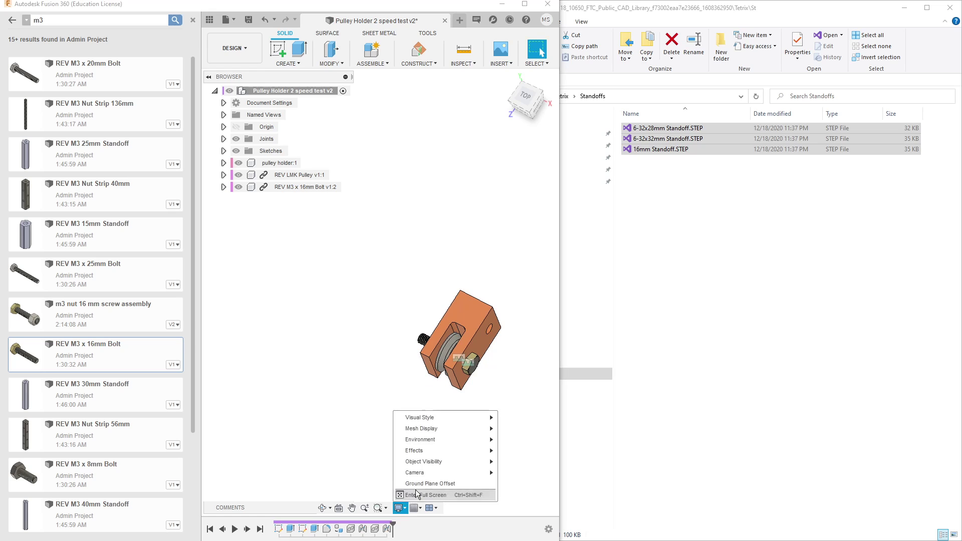
mouse_move(488, 461)
click(516, 457)
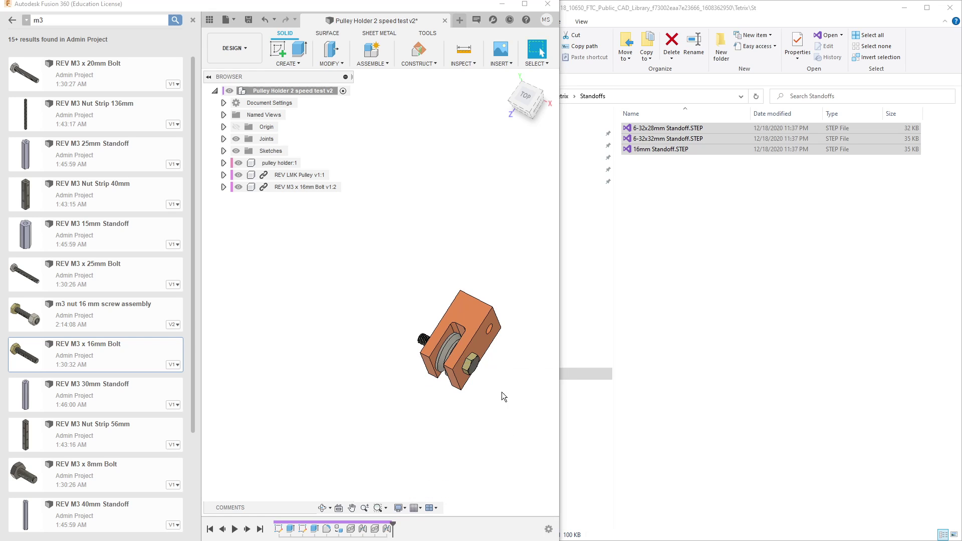
key(super+Up)
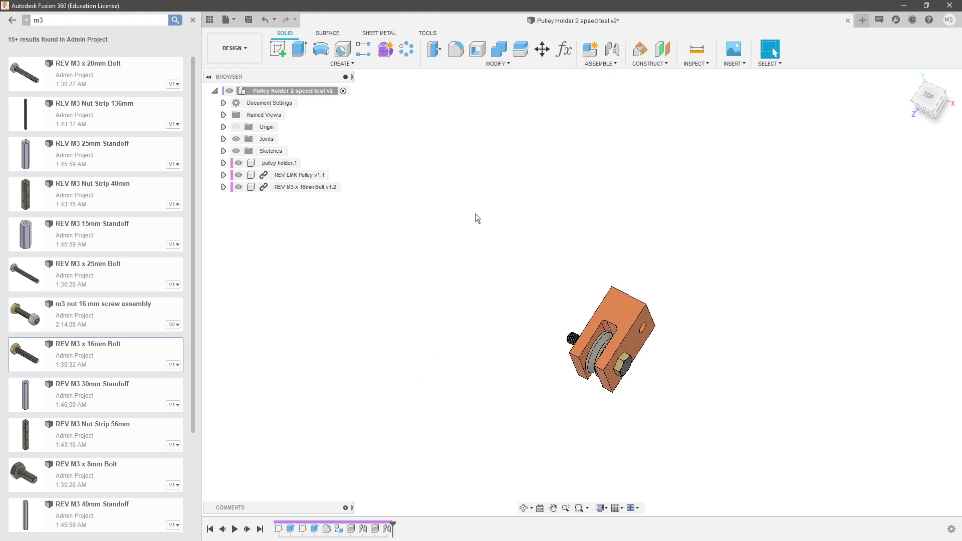
middle_drag(430, 225, 378, 216)
scroll(377, 215, down, 1)
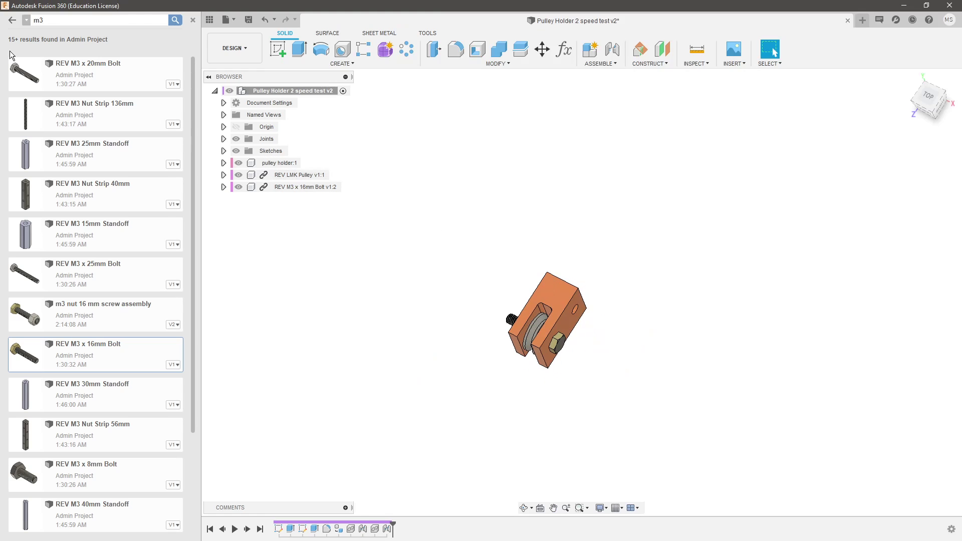
Leave the m3 search results for the Admin Project folder list, briefly showing the library's readme.txt beside it
click(12, 20)
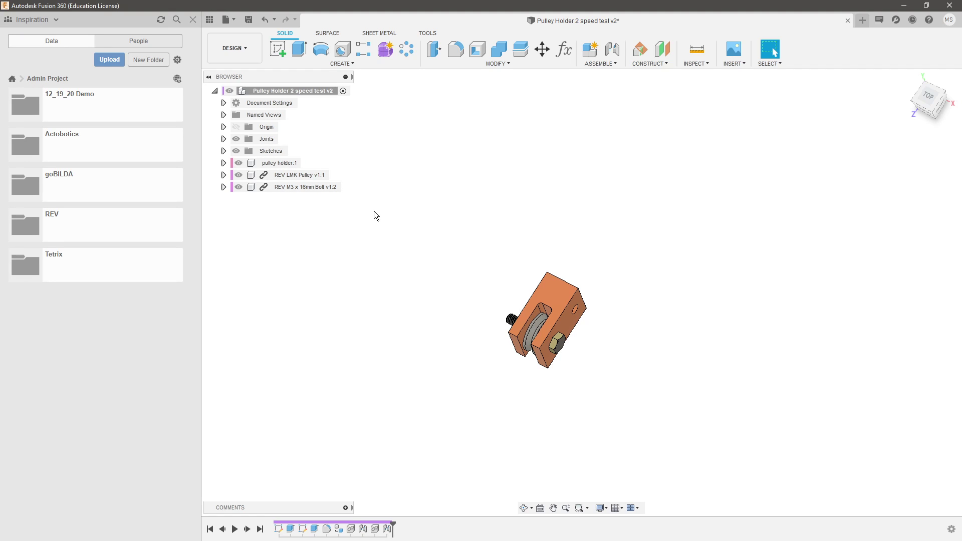
key(super+Right)
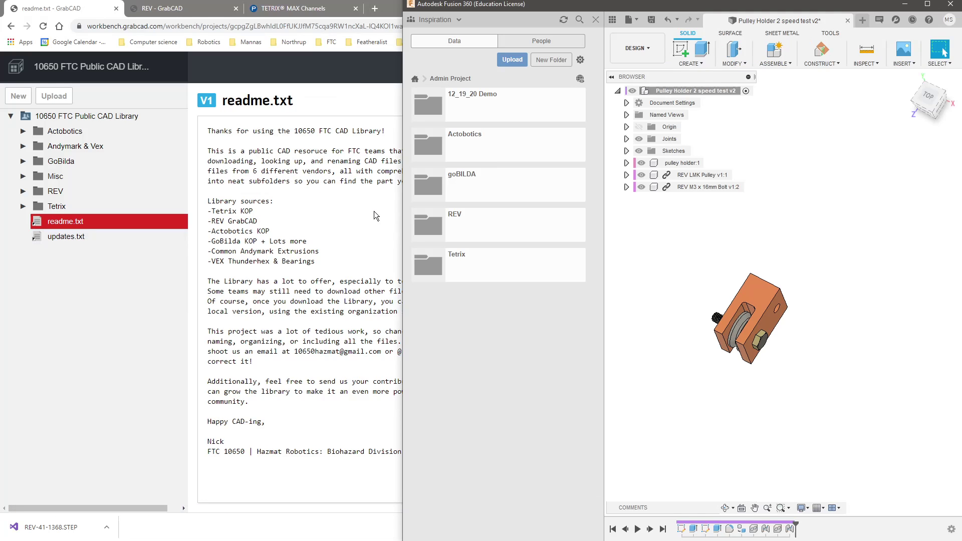
drag(524, 6, 471, 0)
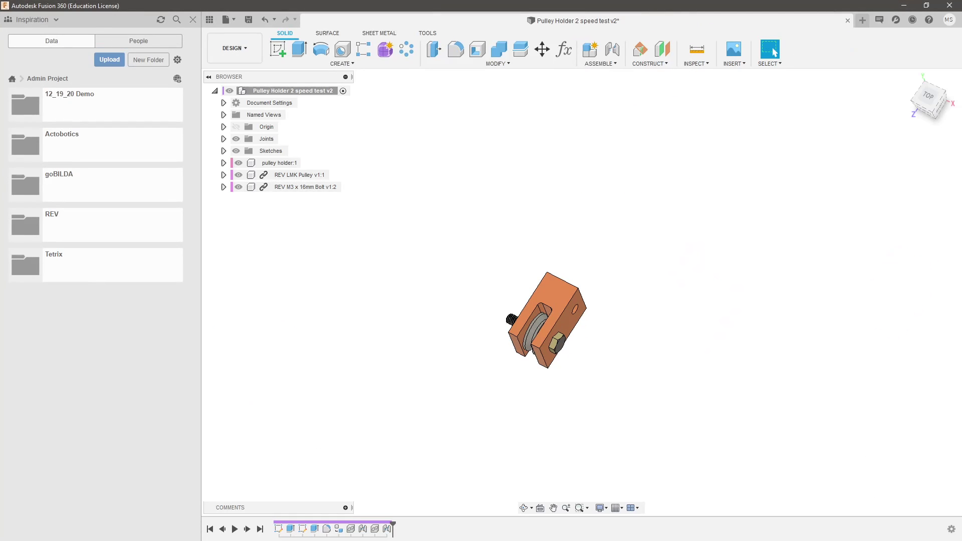